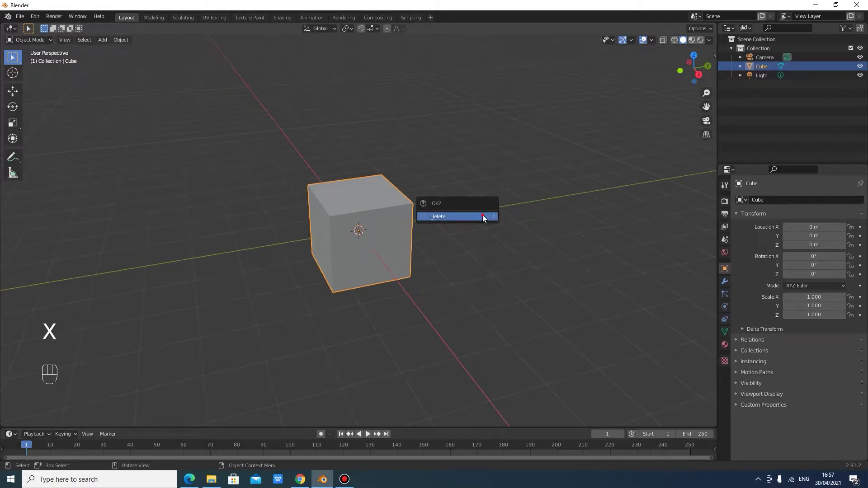
Replace the default cube with a mesh circle that has 64 vertices.
left_click(483, 217)
middle_click_drag(483, 219, 487, 222)
key("shift+a")
mouse_move(487, 218)
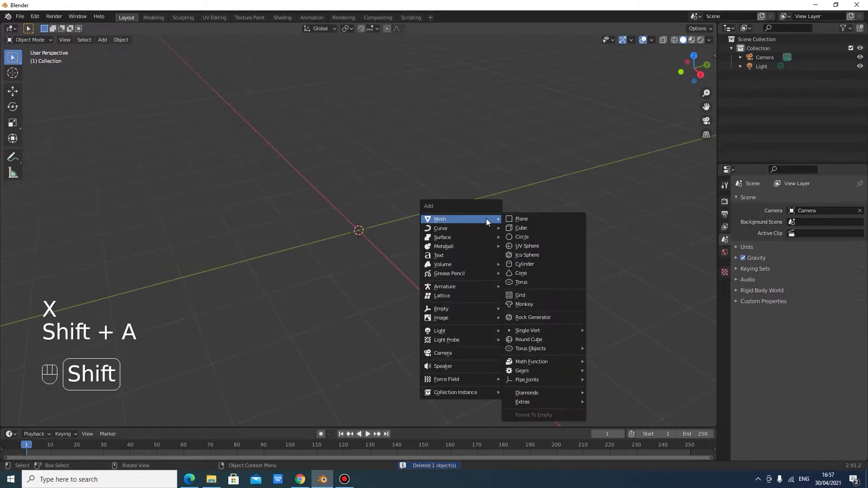
left_click(531, 237)
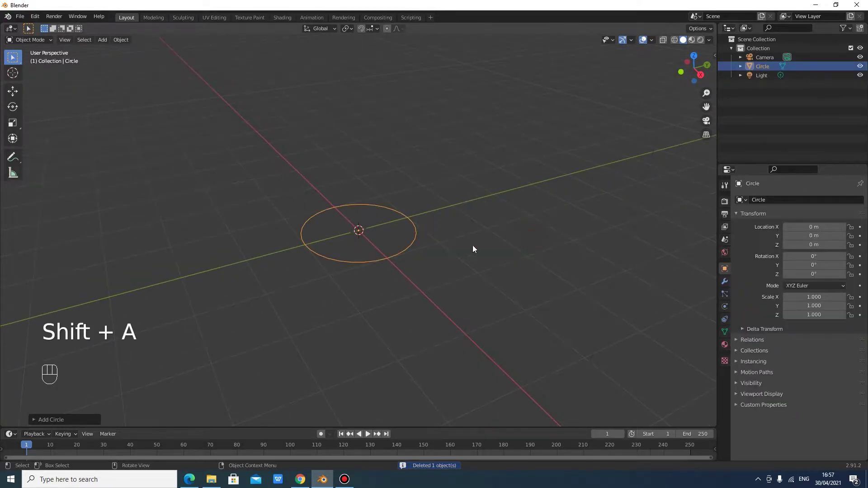
left_click(51, 420)
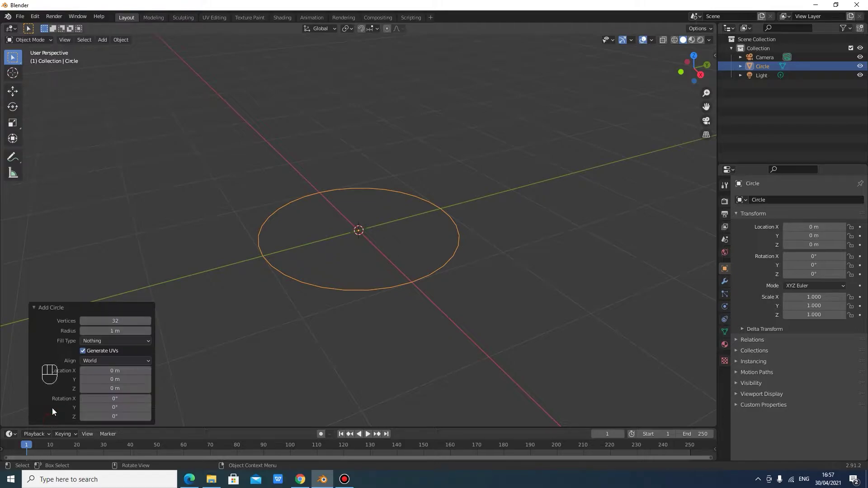
left_click(121, 320)
type("64")
key("Return")
In Edit Mode, extrude the whole circle upward along the Z axis into a low band.
key("Tab")
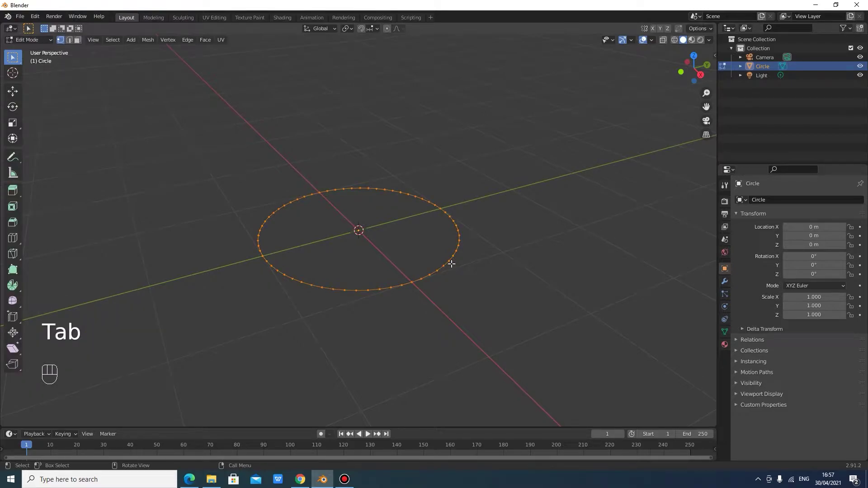
key("e")
key("z")
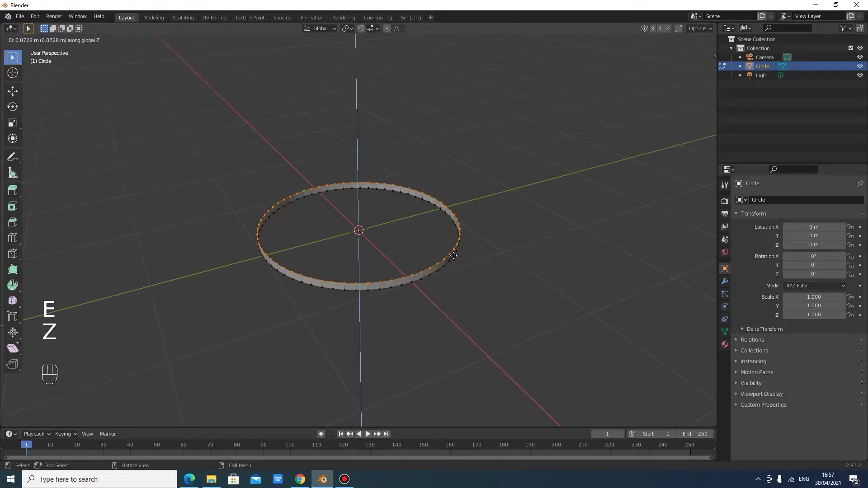
left_click(453, 252)
scroll(457, 252, "up", 1)
middle_click_drag(474, 247, 436, 269)
scroll(475, 217, "up", 2)
scroll(443, 245, "up", 3)
scroll(440, 259, "down", 3)
Return to Object Mode and shade the band smooth.
key("Tab")
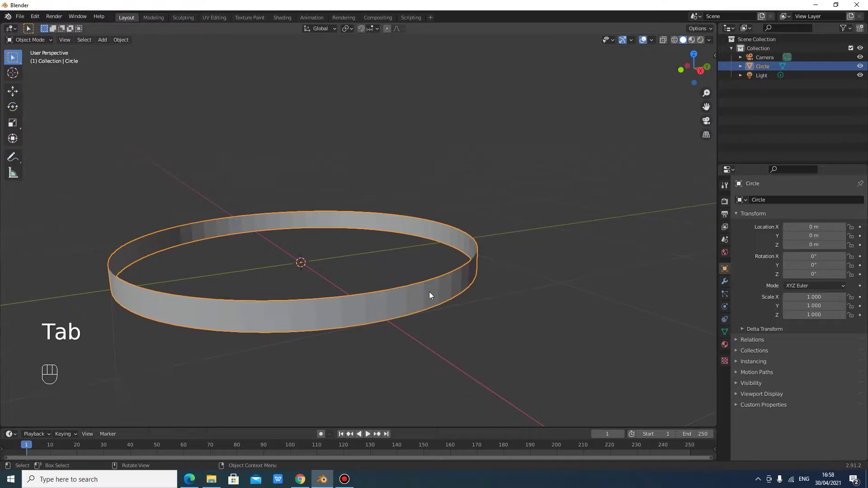
right_click(429, 292)
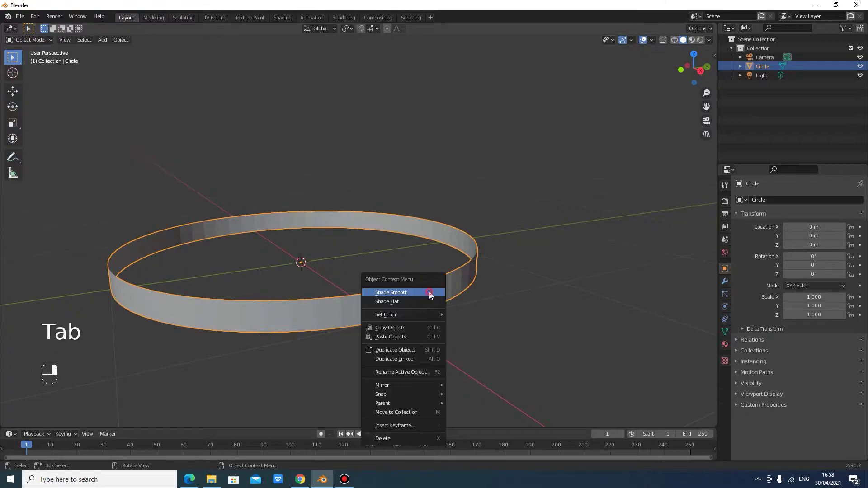
left_click(430, 293)
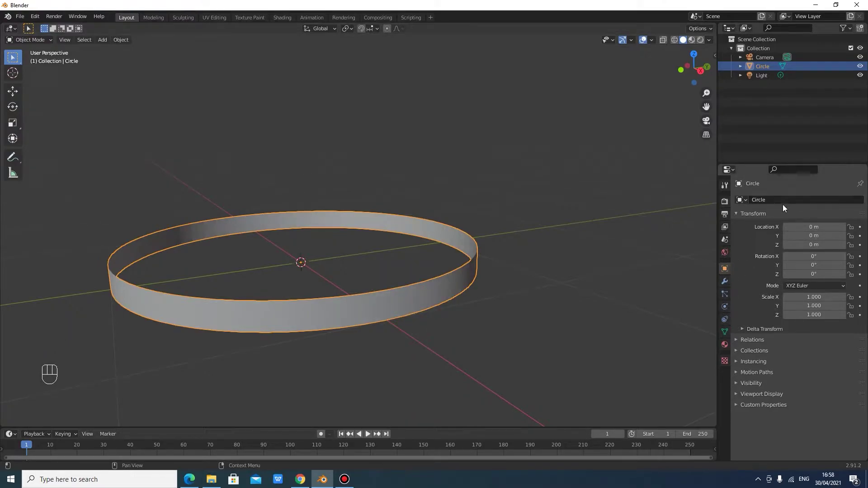
Add a Solidify modifier to the band.
left_click(725, 281)
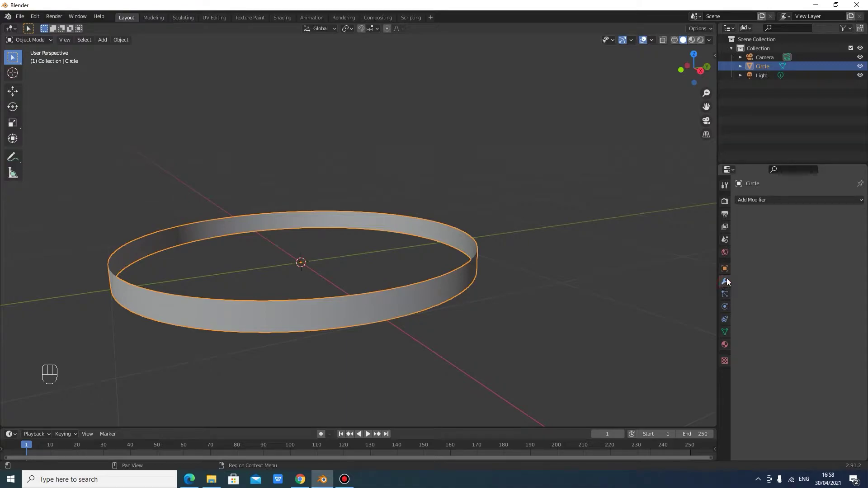
left_click(768, 200)
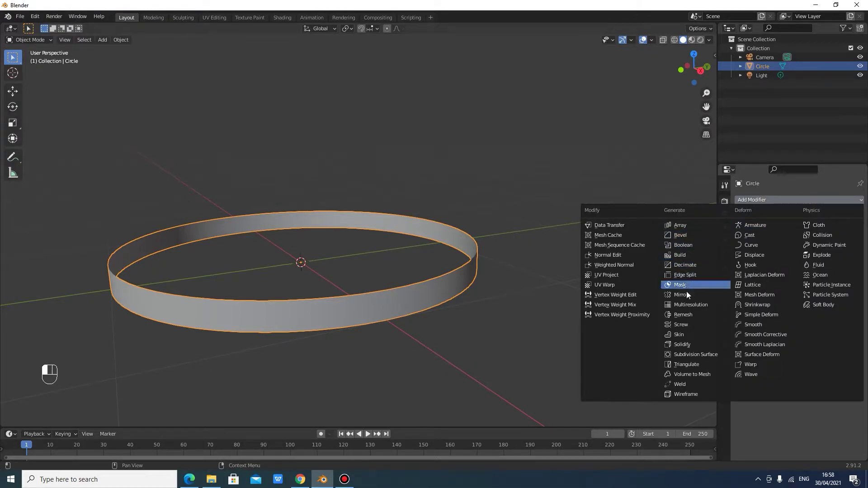
left_click(684, 344)
middle_click_drag(573, 271, 563, 294)
scroll(563, 294, "up", 2)
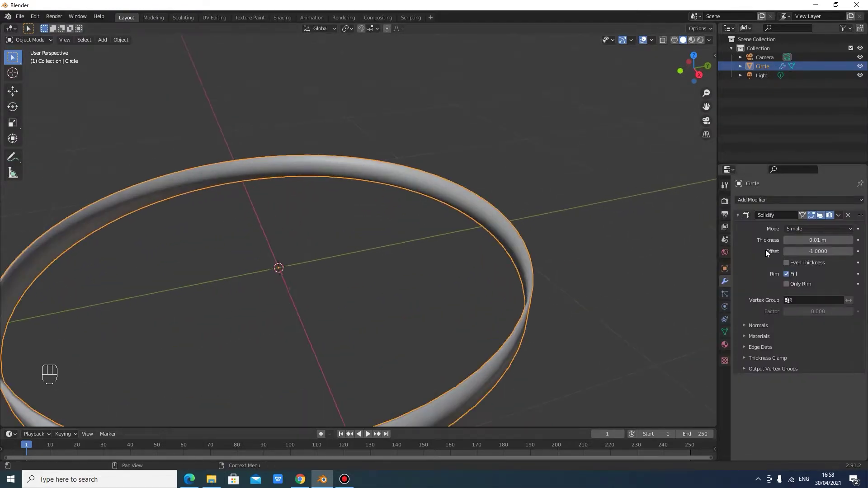
Set the Solidify thickness to -0.04 m and enable Even Thickness.
left_click(788, 241)
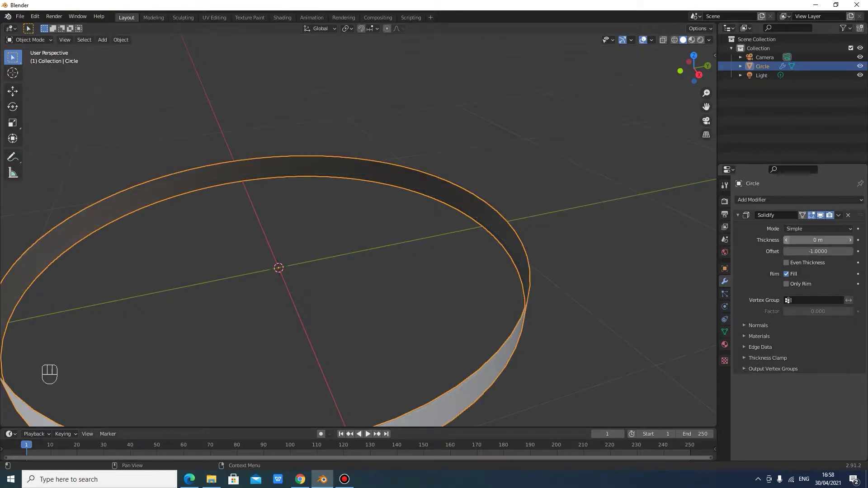
left_click(788, 241)
left_click(788, 241)
left_click(788, 241)
left_click(788, 241)
middle_click_drag(600, 297, 601, 285)
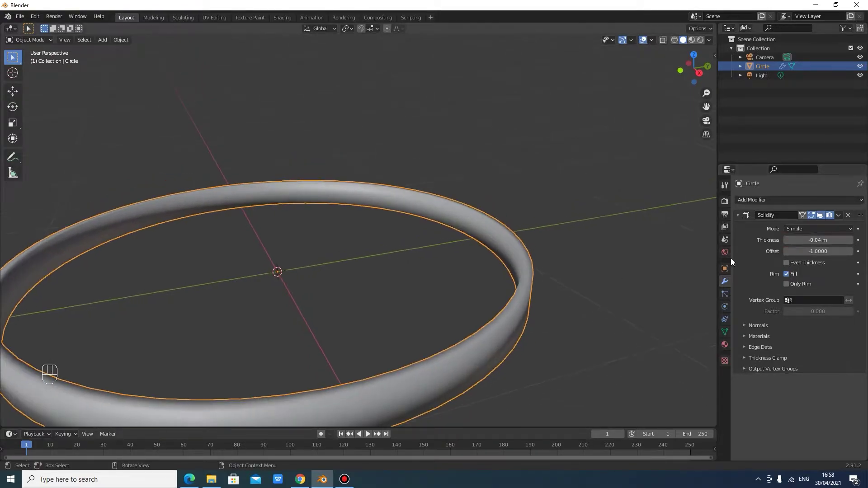
scroll(547, 285, "down", 2)
middle_click_drag(547, 284, 573, 213)
scroll(548, 255, "up", 3)
scroll(572, 213, "down", 1)
scroll(572, 209, "down", 3)
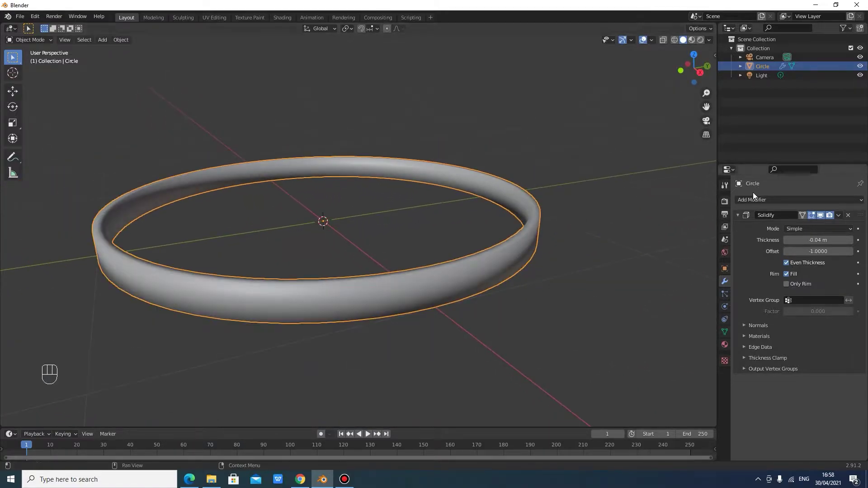
Add a Bevel modifier to the ring and set its limit method to Angle.
left_click(802, 200)
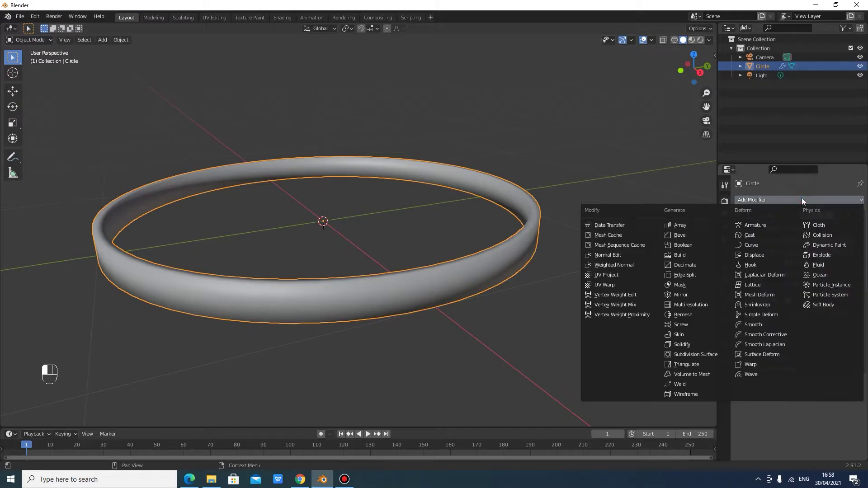
left_click(683, 235)
scroll(715, 367, "down", 3)
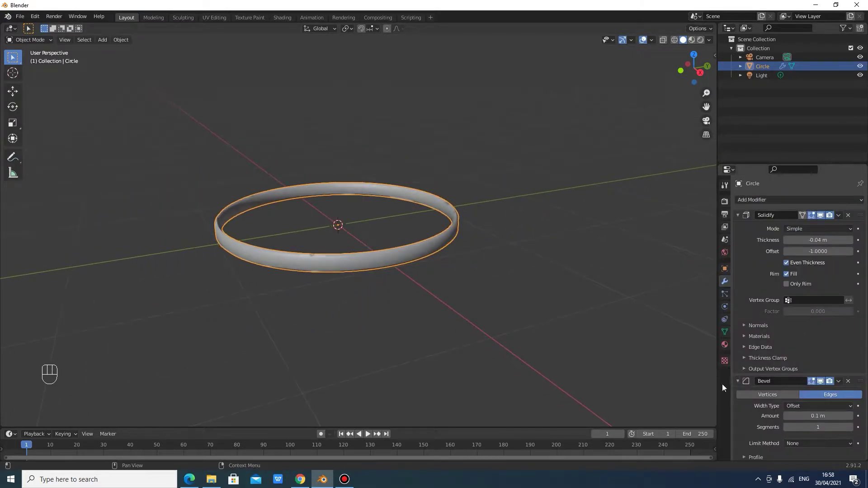
scroll(687, 367, "up", 2)
middle_click_drag(625, 338, 609, 326, "shift")
scroll(610, 326, "up", 2)
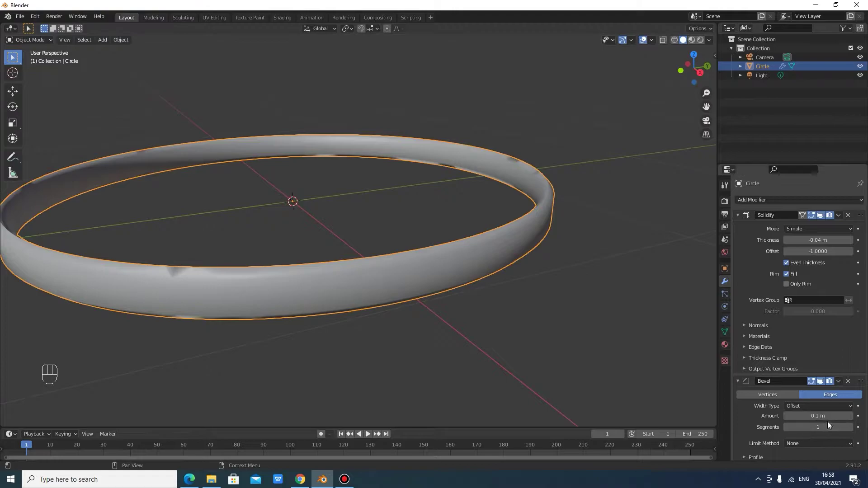
left_click(842, 441)
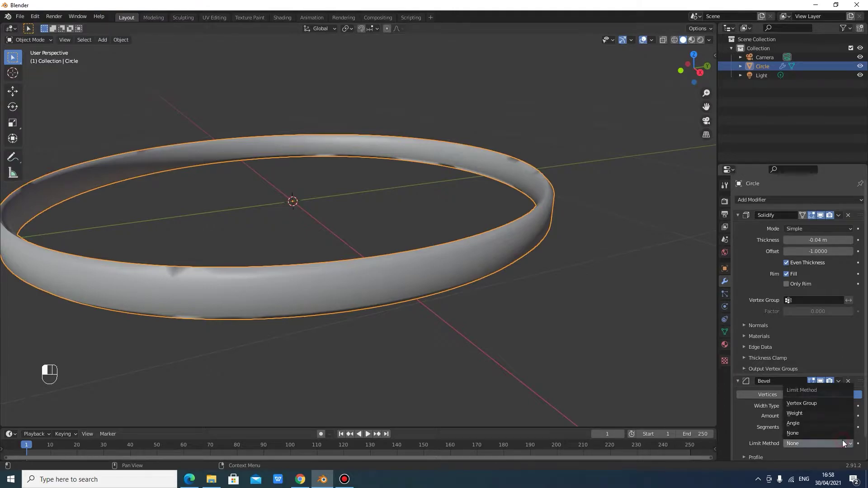
left_click(812, 422)
middle_click_drag(568, 304, 571, 289)
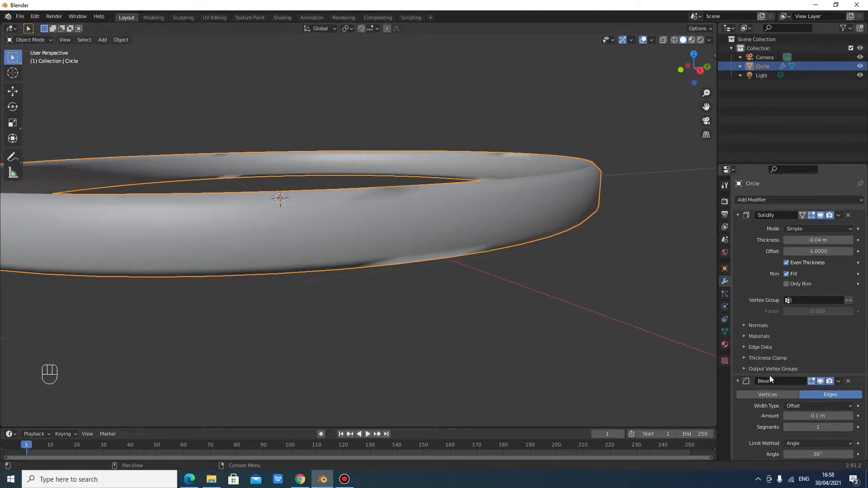
Set the Bevel modifier's amount to 2 m and its segments to 4.
left_click(819, 416)
type("0")
key("Return")
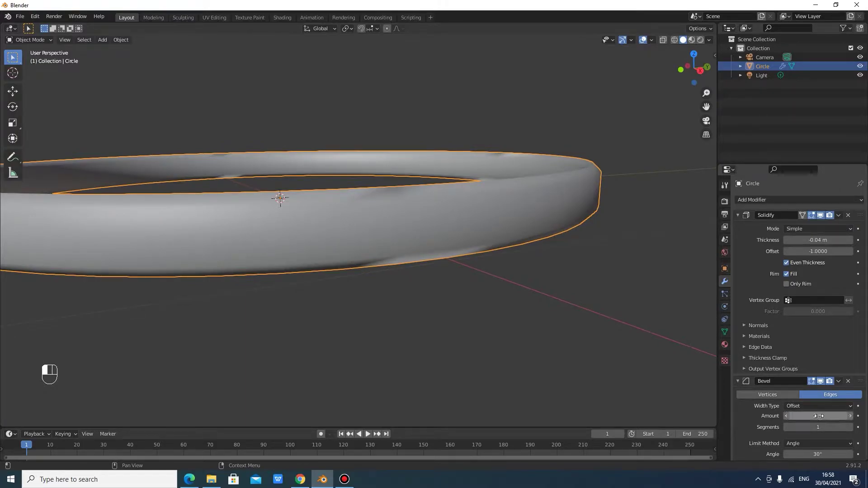
left_click(816, 429)
type("4")
key("Return")
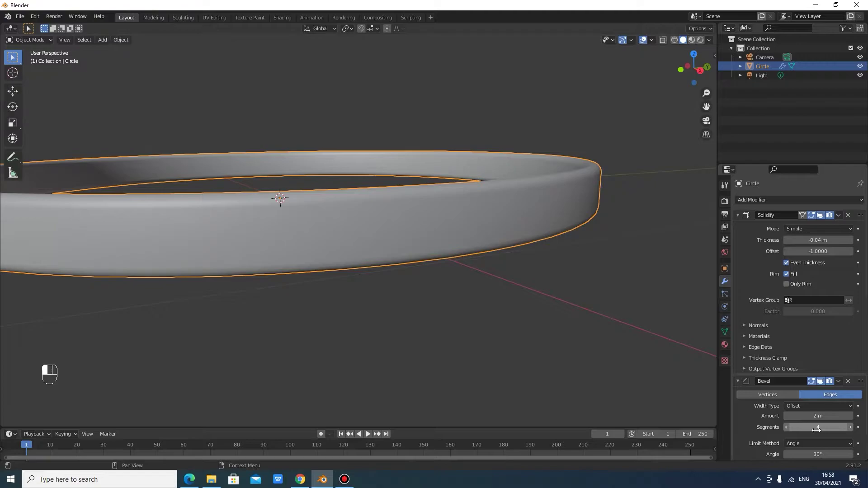
middle_click_drag(276, 295, 327, 303)
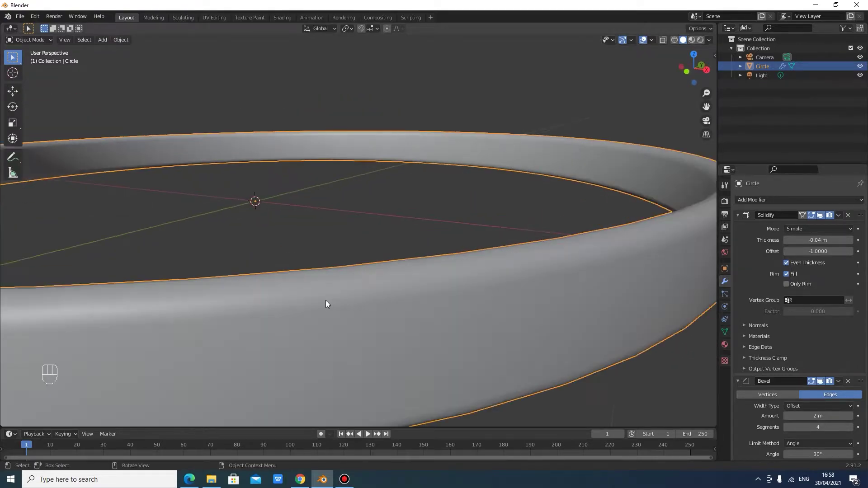
scroll(417, 251, "down", 4)
mouse_move(412, 256)
middle_mouse_down()
mouse_move(400, 288)
mouse_move(484, 302)
mouse_move(411, 265)
mouse_move(424, 257)
middle_mouse_up()
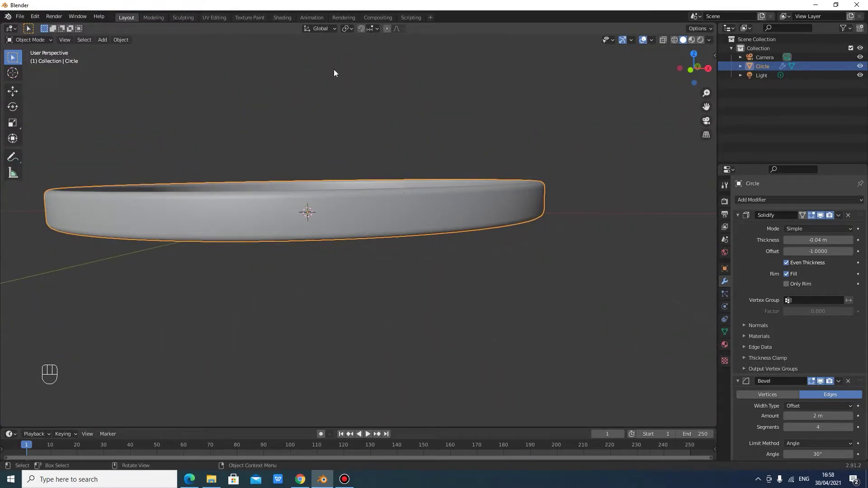
Switch to the Shading workspace and bring up the Scratched Gold 01 texture page from the gold PBR texture search in Chrome.
left_click(281, 17)
left_click(301, 479)
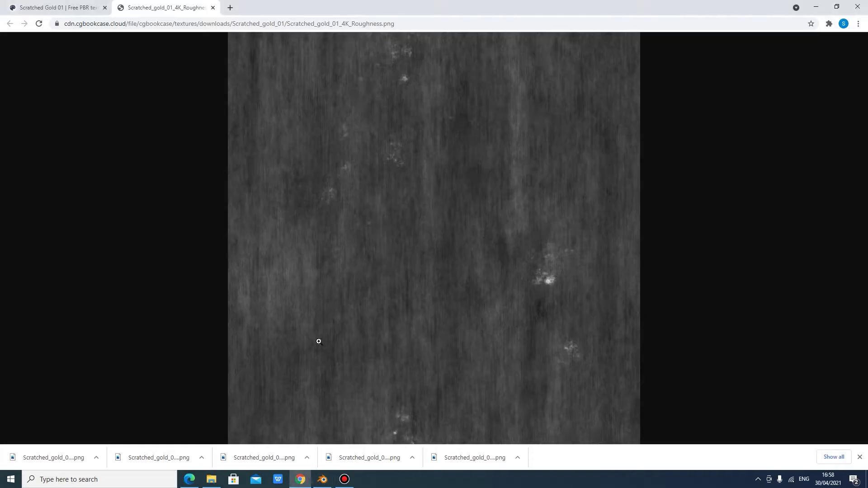
left_click(84, 6)
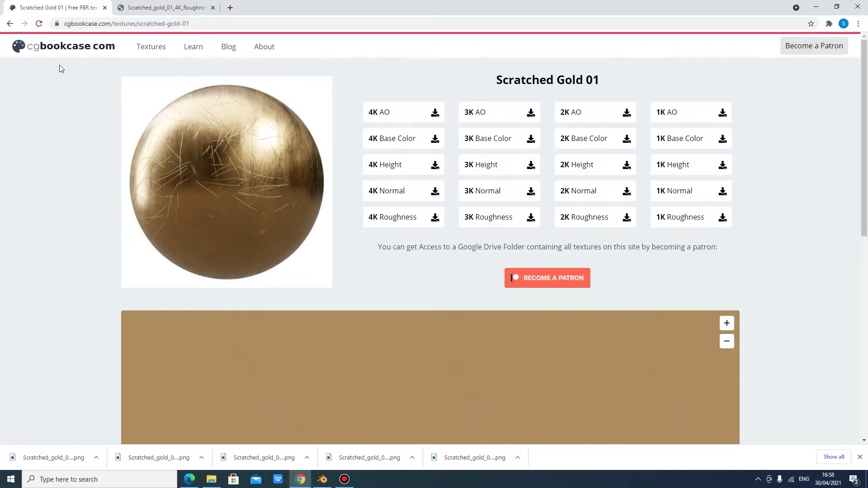
key("alt+Left")
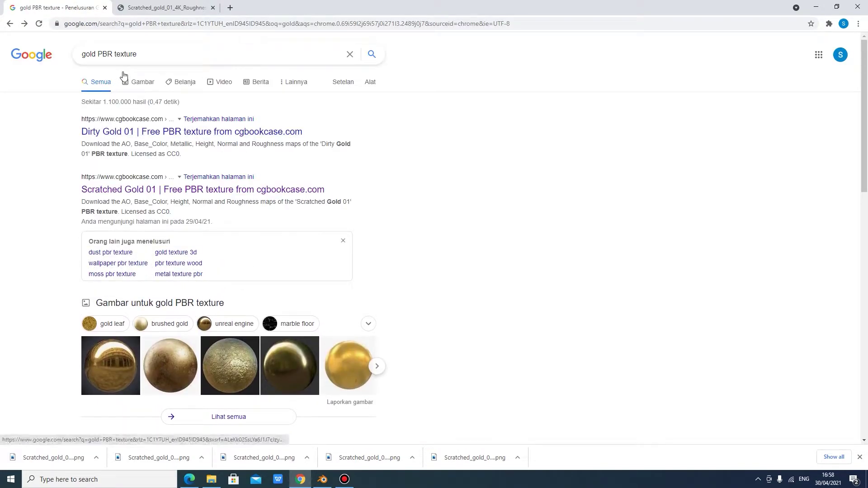
left_click(156, 190)
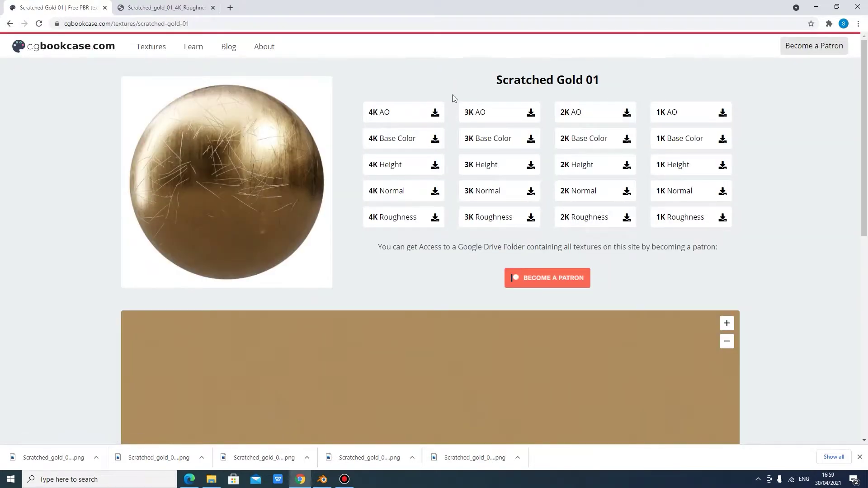
View the full-size 4K AO map of Scratched Gold 01 with its save options and return to the texture page.
left_click(405, 111)
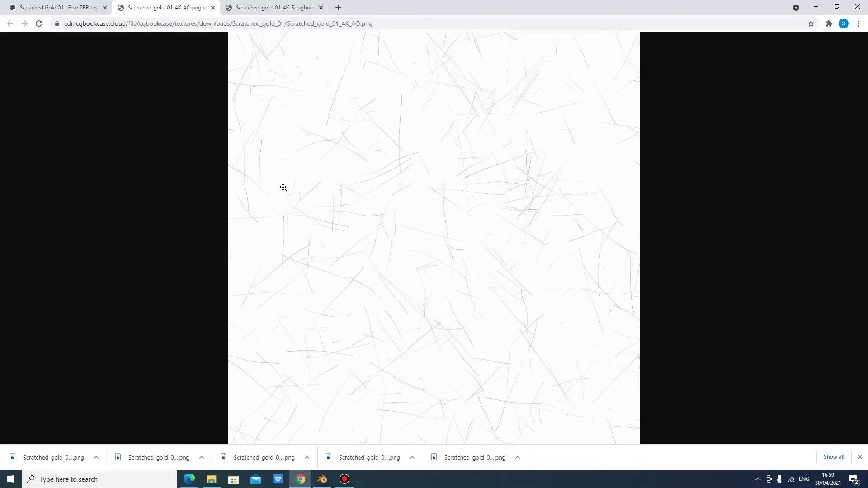
right_click(373, 180)
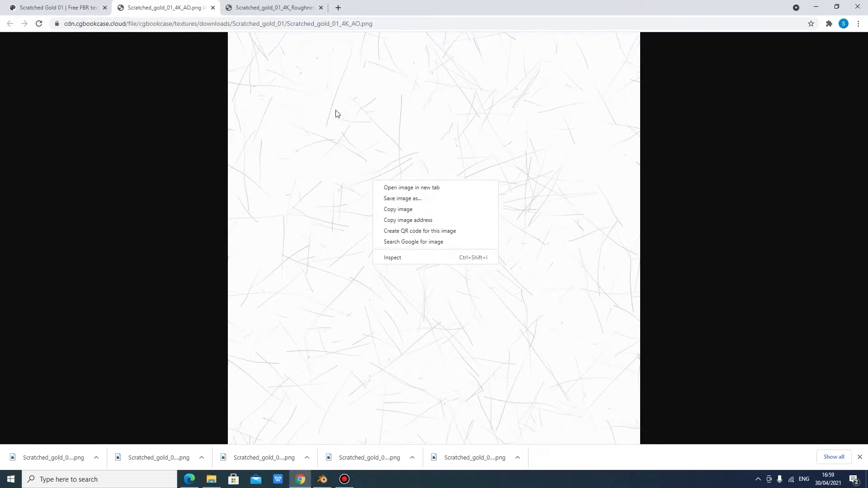
left_click(72, 8)
Switch back to Blender and create a new material for the ring.
left_click(327, 481)
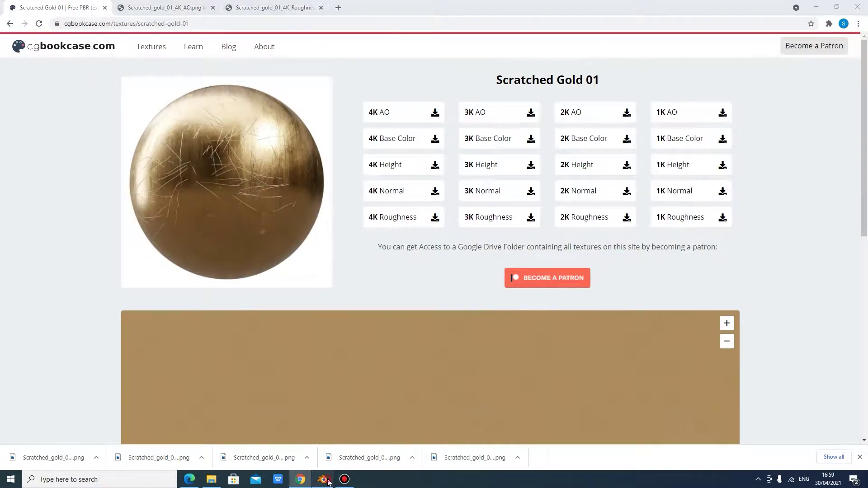
scroll(433, 170, "up", 5)
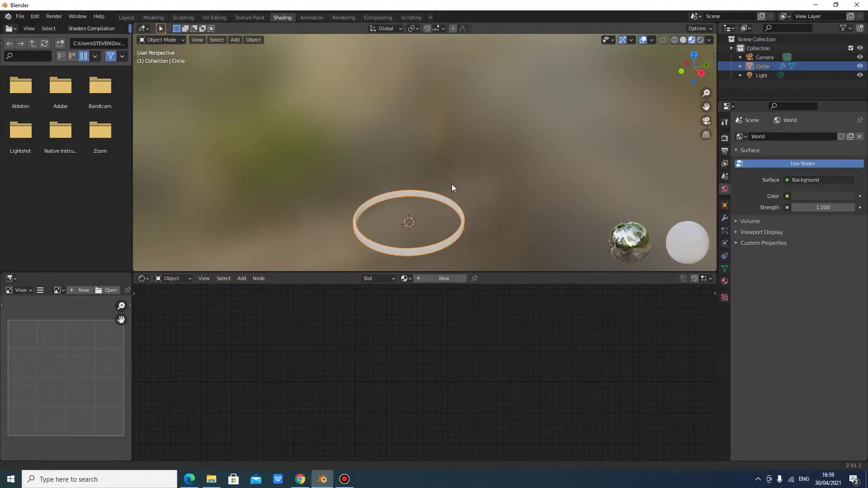
middle_click_drag(452, 183, 463, 139, "shift")
scroll(463, 139, "up", 4)
left_click(212, 481)
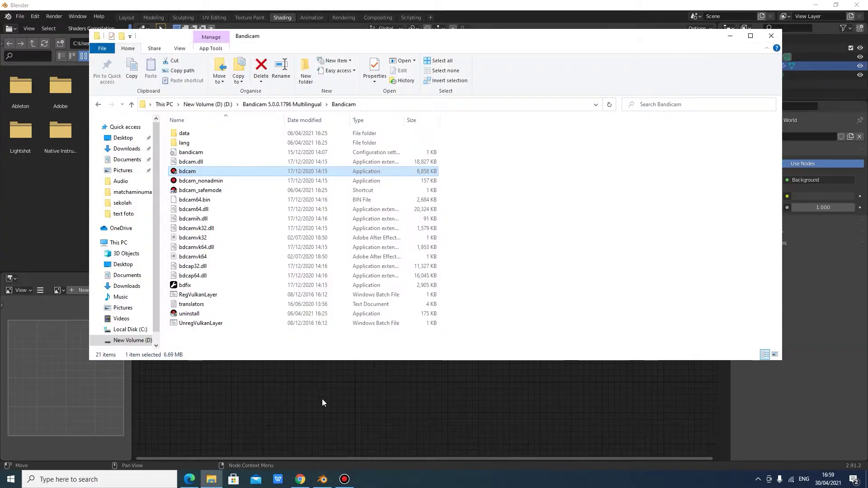
left_click(322, 403)
left_click(444, 280)
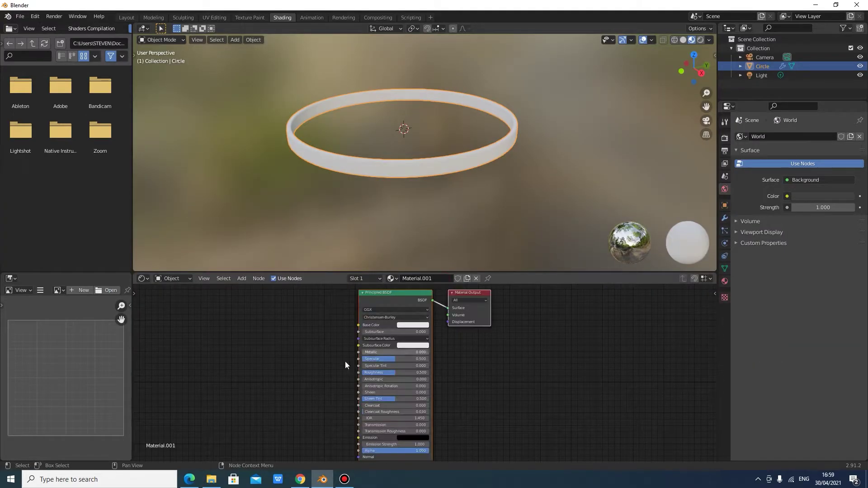
Switch to File Explorer and open the emas berkarat texture folder under Blender project, Texture, PBR on drive D.
left_click(212, 479)
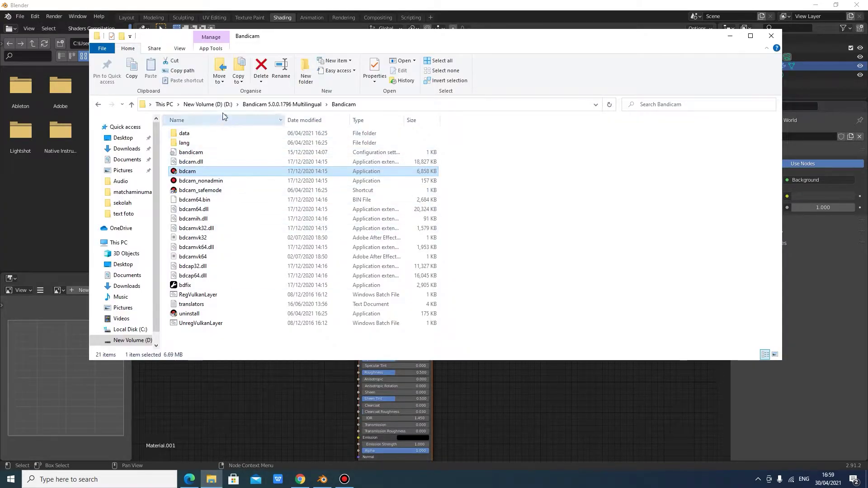
left_click(209, 105)
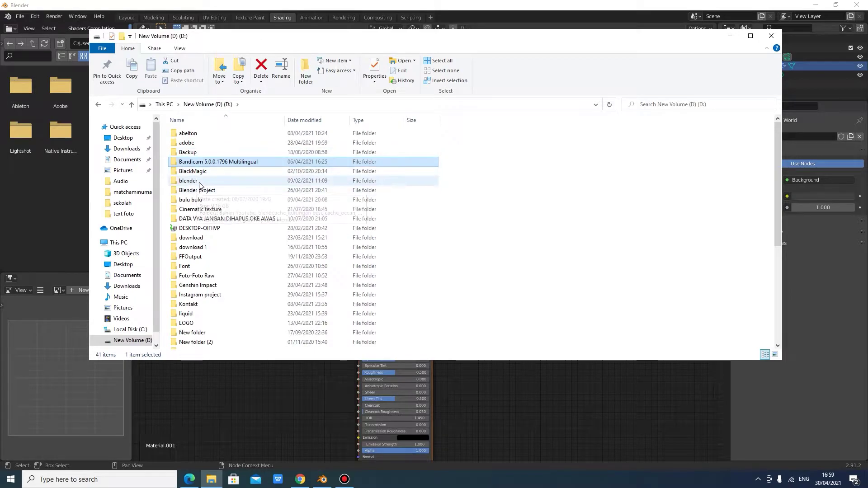
double_click(197, 190)
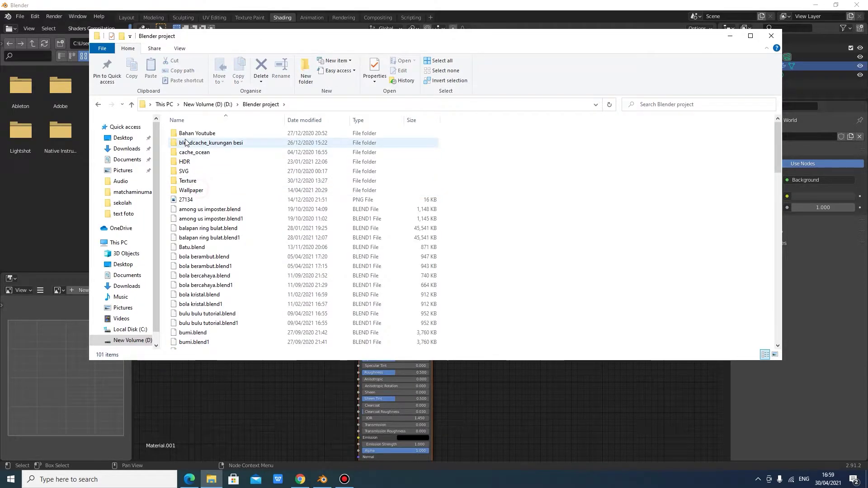
double_click(190, 181)
double_click(194, 167)
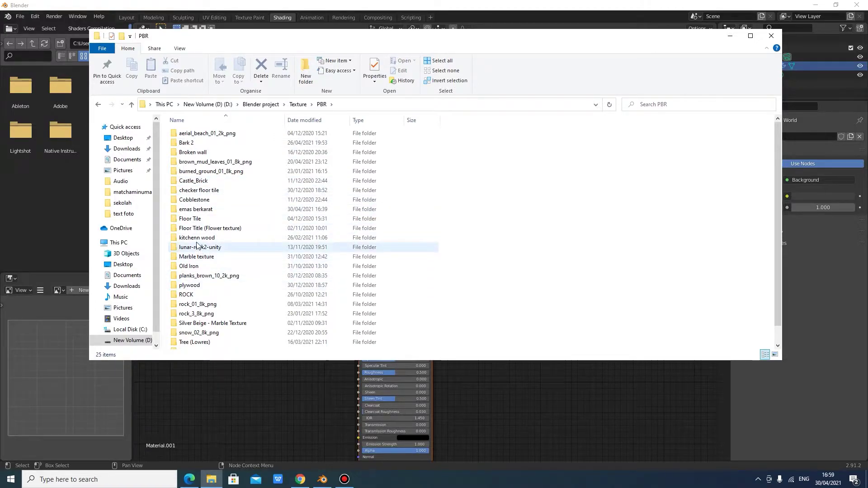
double_click(196, 209)
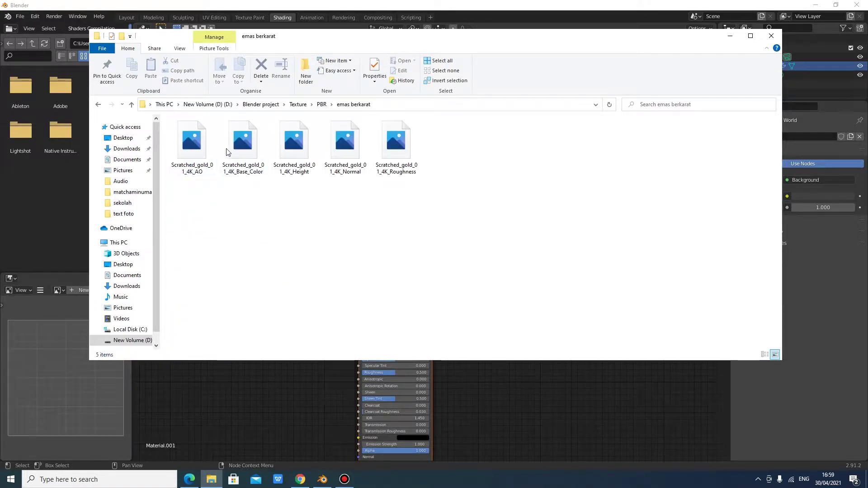
Bring the Scratched_gold_01 4K Base_Color, Height, Normal and Roughness images into Blender's shader editor as image texture nodes.
left_click_drag(243, 144, 240, 384)
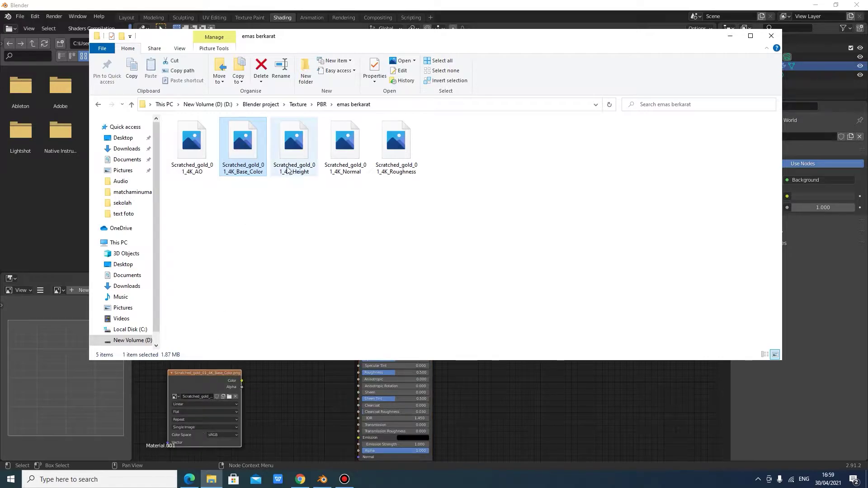
left_click_drag(287, 170, 299, 421)
left_click_drag(345, 144, 300, 383)
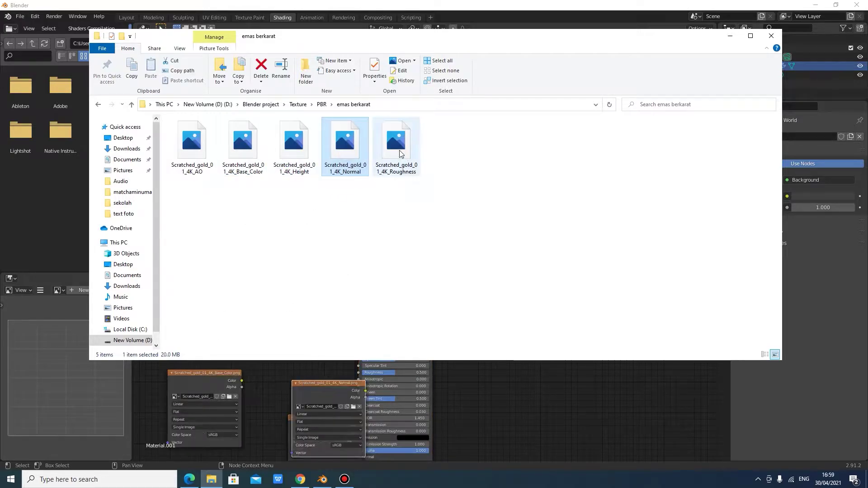
left_click_drag(400, 155, 275, 380)
left_click(729, 36)
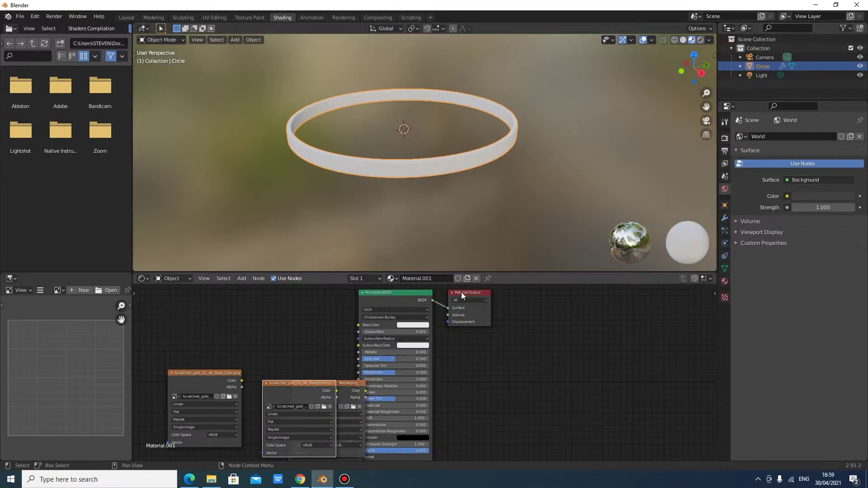
Spread out the overlapping image texture nodes and place the Base_Color texture just before the Principled BSDF.
scroll(490, 350, "up", 3)
middle_click_drag(490, 350, 549, 319)
scroll(320, 335, "down", 3)
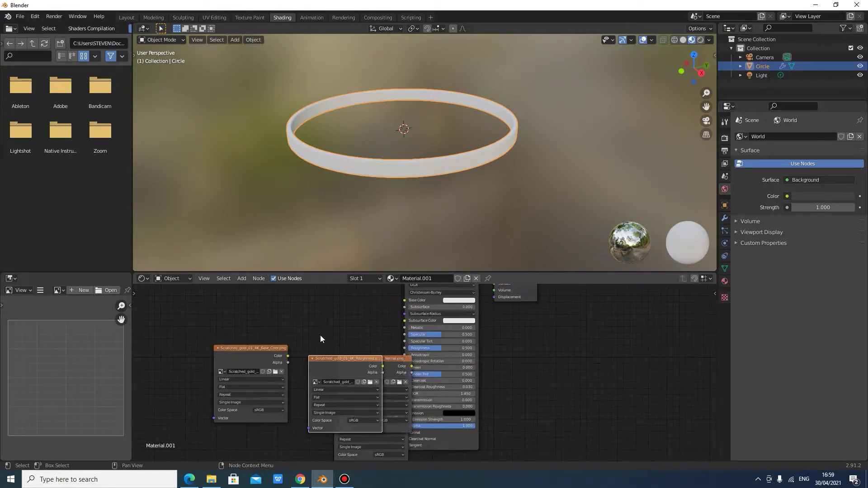
left_click_drag(383, 363, 282, 360)
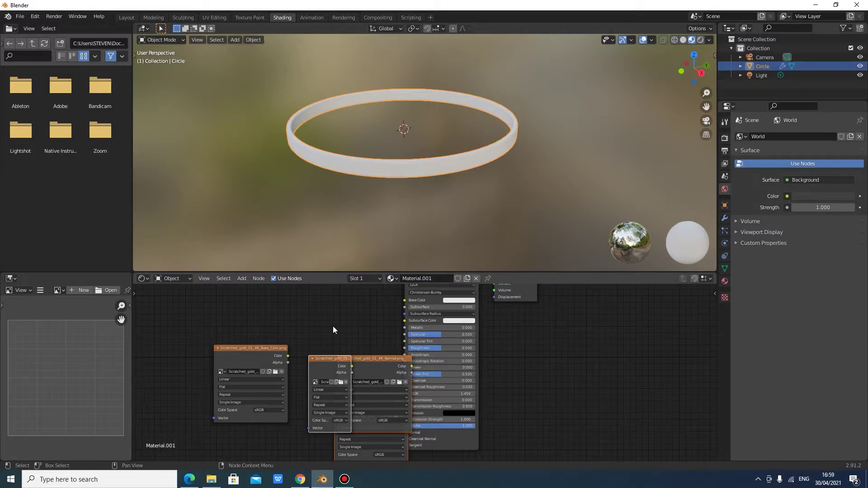
key("ctrl+z")
left_click_drag(334, 321, 398, 442)
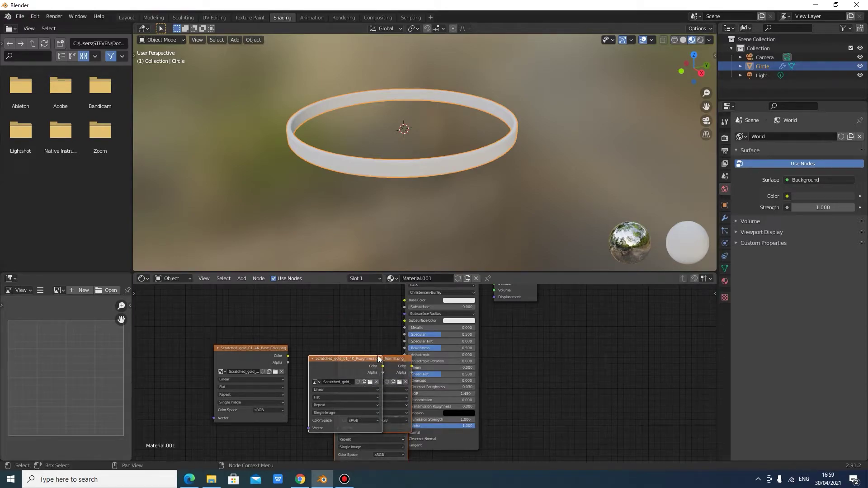
left_click_drag(387, 357, 207, 322)
left_click_drag(257, 348, 320, 316)
Connect the Base_Color texture's Color output to the Principled BSDF's Base Color and move the texture node up.
scroll(362, 319, "up", 2)
scroll(362, 319, "up", 2)
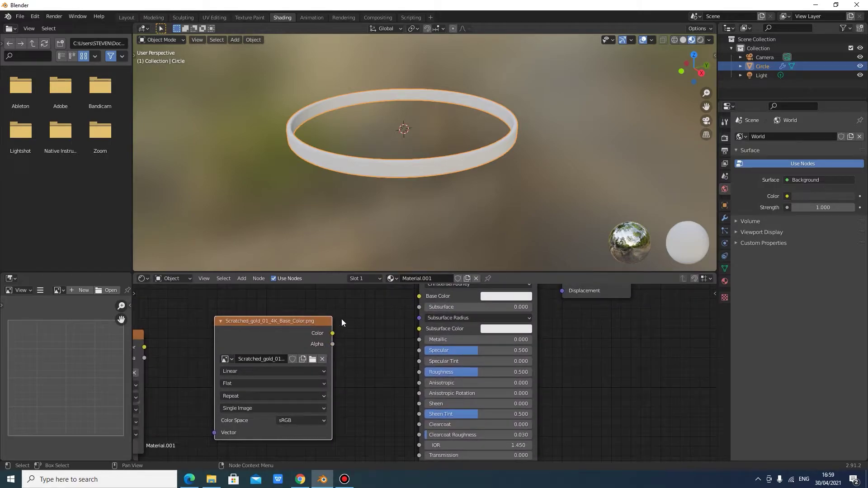
left_click_drag(332, 334, 426, 297)
key("g")
left_click(298, 459)
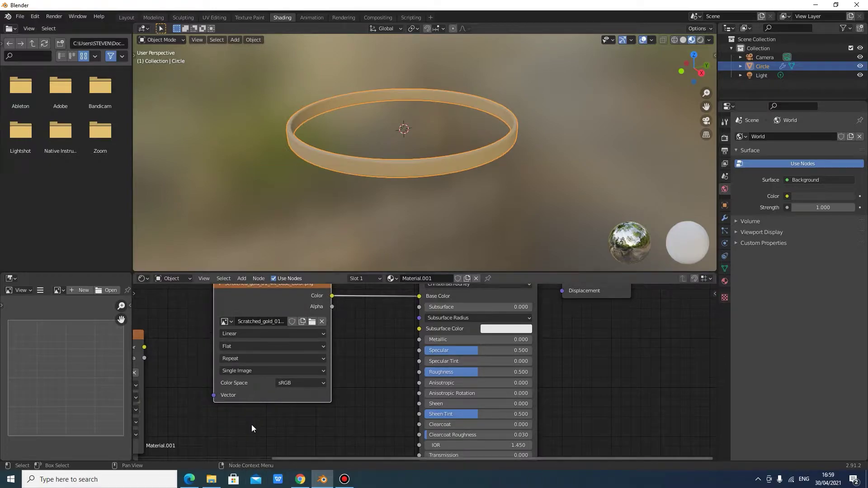
Place the Roughness texture below Base_Color, set its color space to Non-Color and connect its Color to the Principled BSDF's Roughness.
scroll(251, 424, "down", 2)
left_click(213, 349)
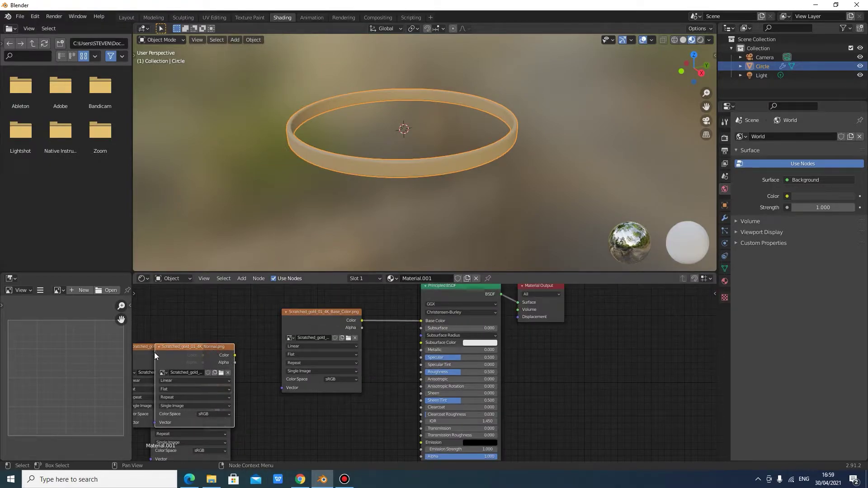
left_click_drag(147, 348, 314, 398)
scroll(344, 406, "up", 3)
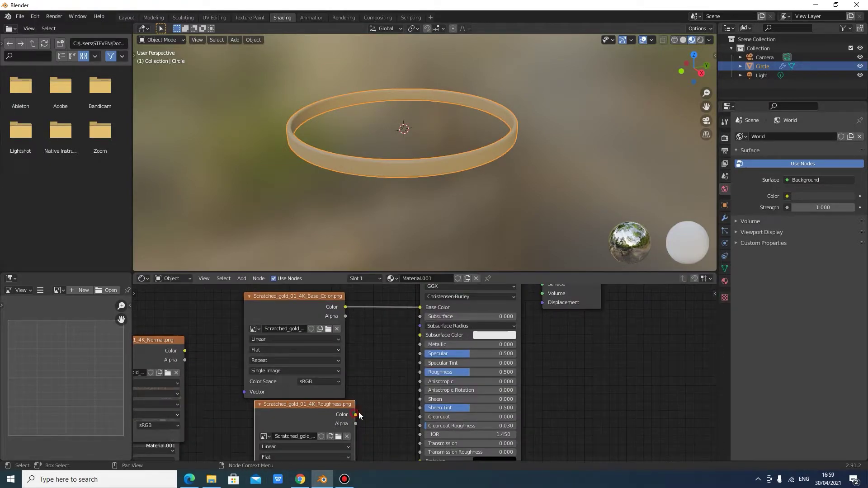
middle_click_drag(366, 411, 375, 344)
left_click(345, 420)
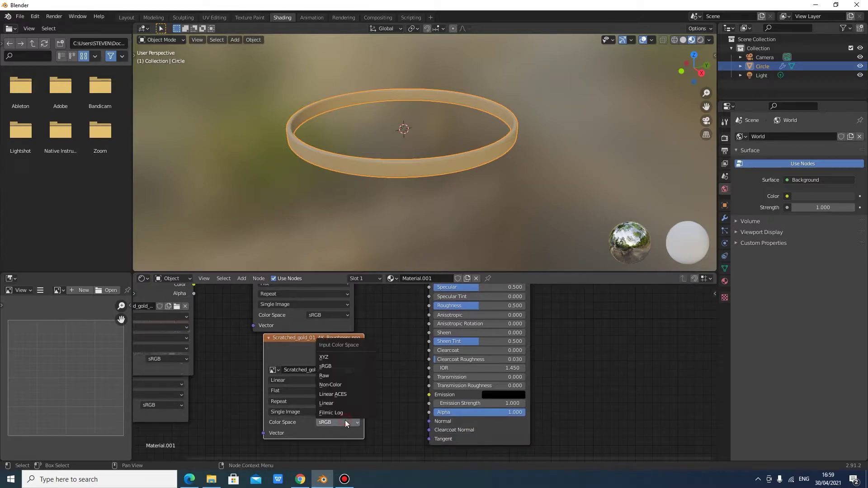
left_click(334, 385)
left_click_drag(363, 351, 430, 305)
scroll(412, 375, "up", 1)
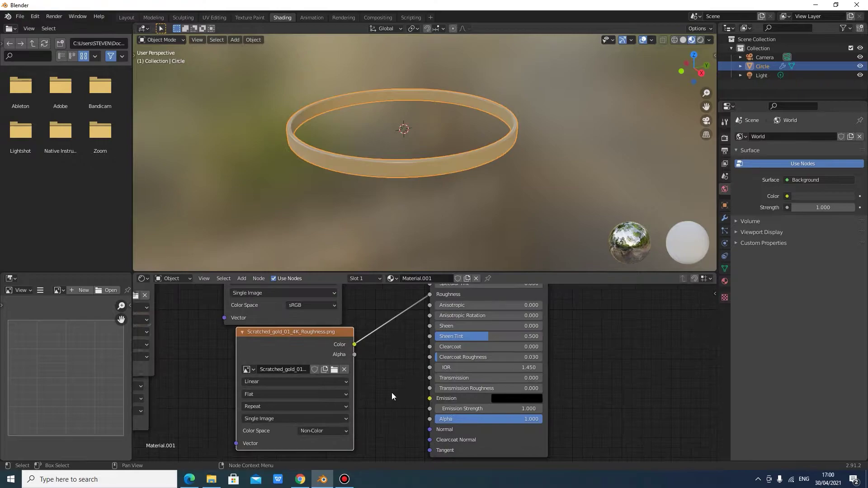
Add a Normal Map node below the Roughness texture.
middle_click_drag(399, 381, 462, 291)
key("shift+a")
left_click(405, 365)
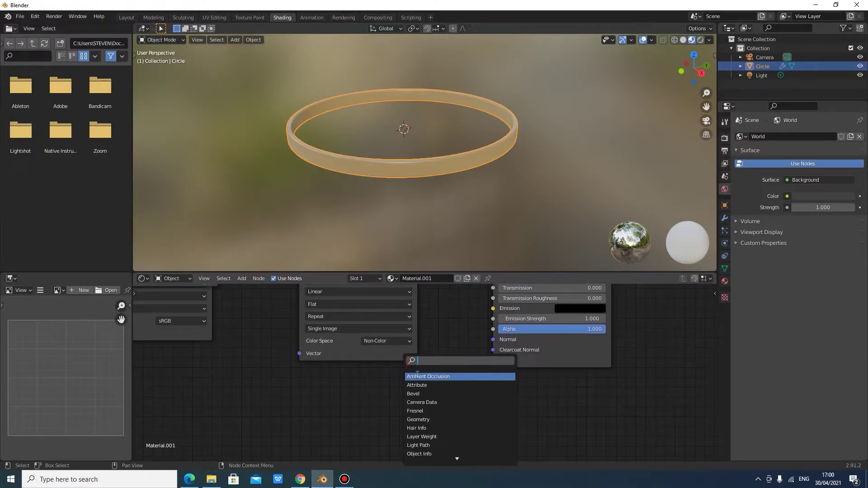
type("normal")
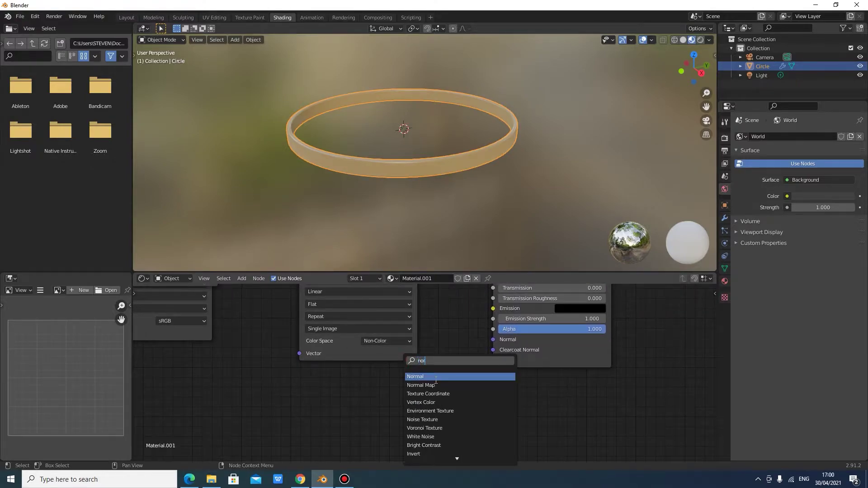
left_click(436, 385)
left_click(390, 398)
Add a Bump node, link its output to the Principled BSDF's Normal and feed the Normal Map into its Normal input.
key("shift+a")
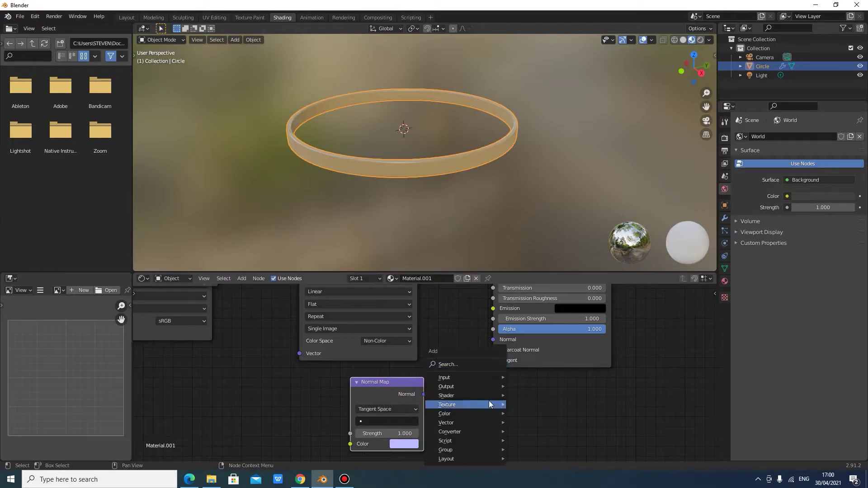
left_click(479, 361)
type("bump")
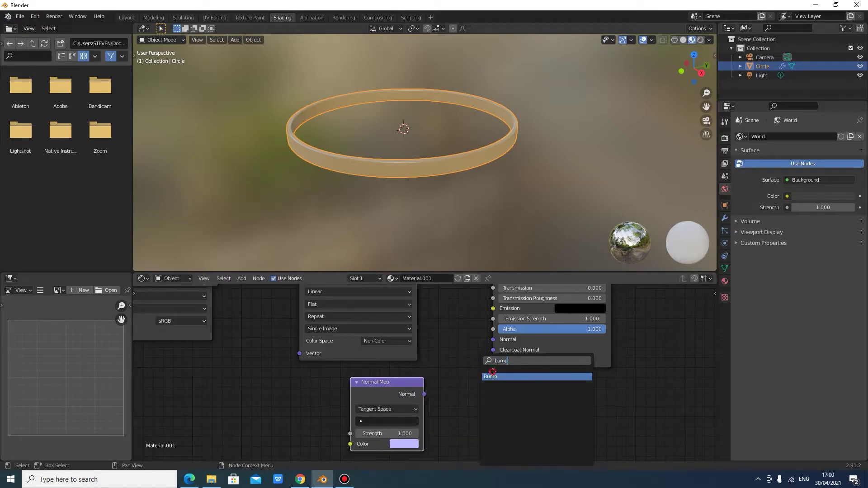
left_click(493, 374)
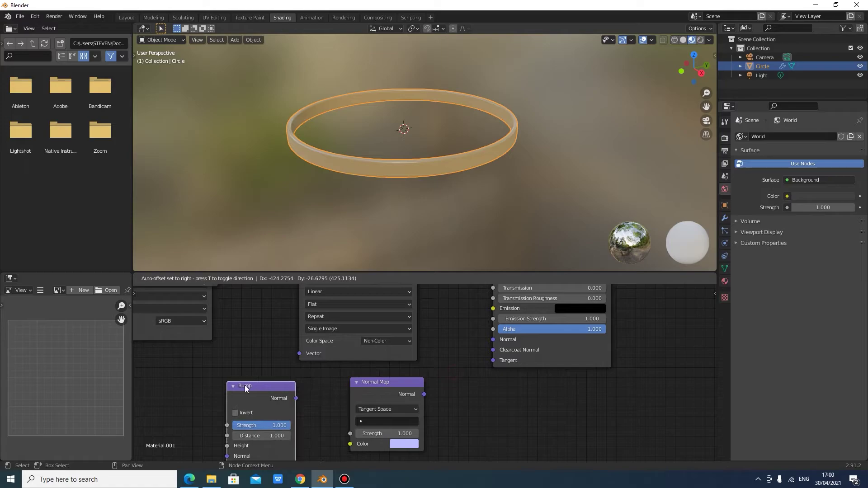
left_click(514, 354)
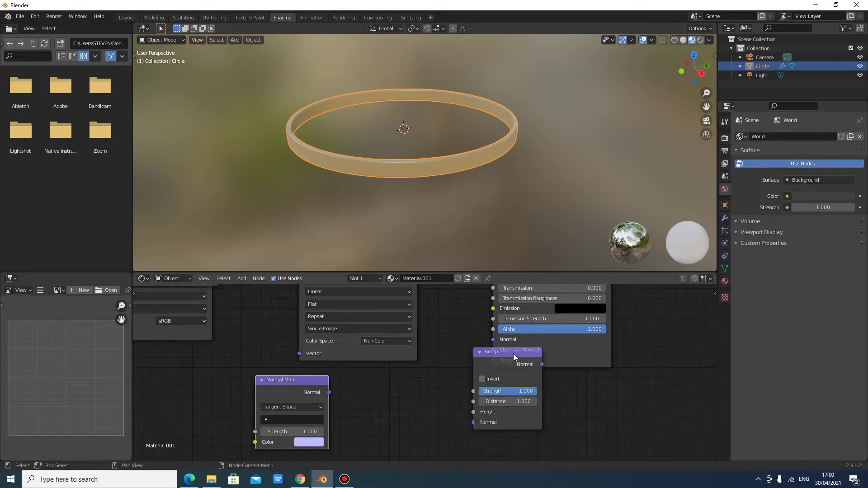
mouse_move(514, 353)
left_mouse_down()
mouse_move(373, 394)
mouse_move(495, 339)
left_mouse_up()
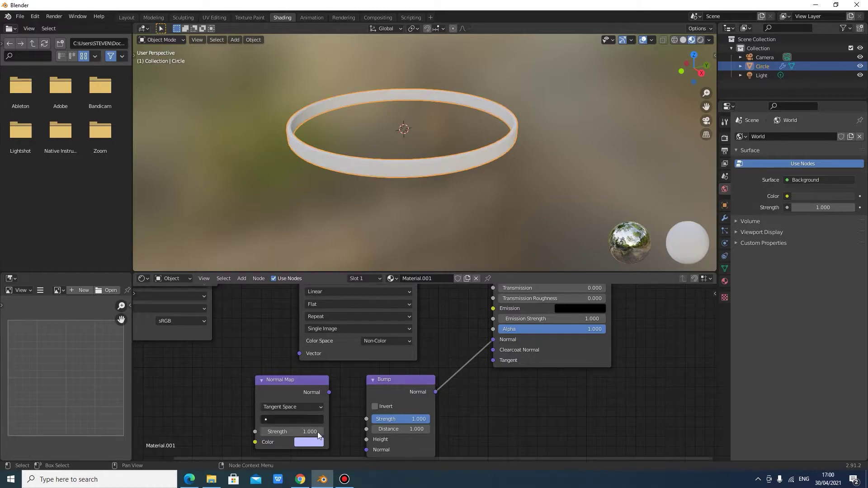
left_click_drag(330, 392, 366, 450)
Separate the Normal texture from the Height texture and set both textures' color space to Non-Color.
scroll(227, 359, "down", 3)
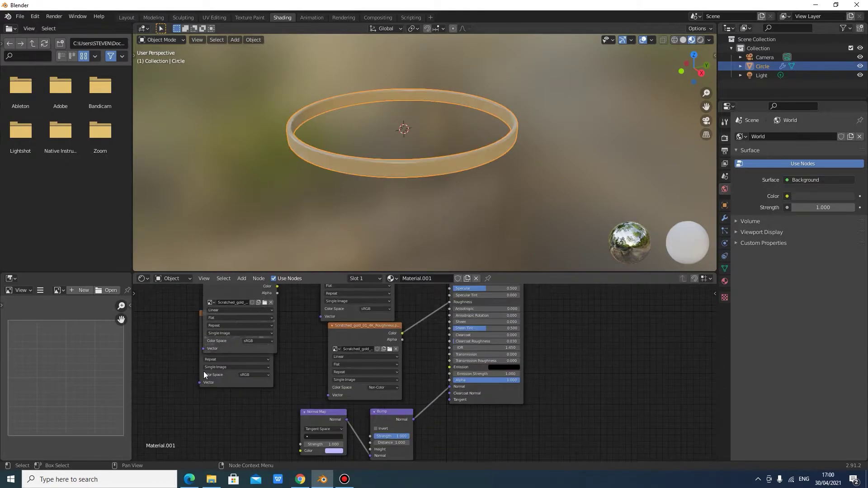
left_click_drag(275, 298, 189, 352)
scroll(189, 351, "up", 2)
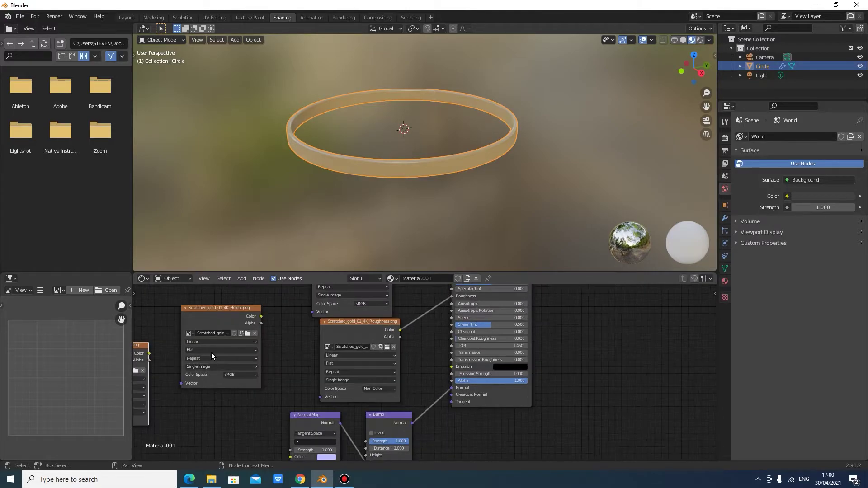
left_click(234, 373)
left_click(246, 404)
middle_click_drag(222, 403, 283, 377)
left_click(202, 386)
left_click(195, 407)
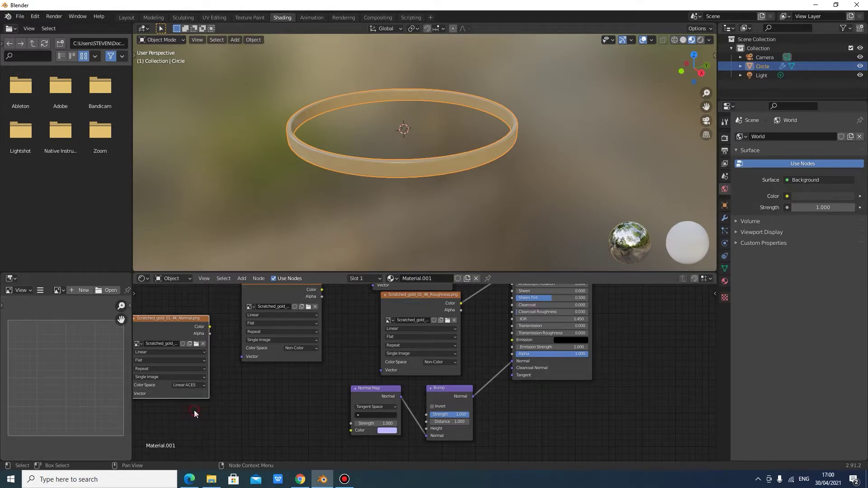
left_click(203, 386)
left_click(191, 414)
Reposition the Normal texture, connect its Color to the Normal Map's Color, and connect the Height texture's Color to the Bump's Height.
left_click_drag(212, 327, 358, 430)
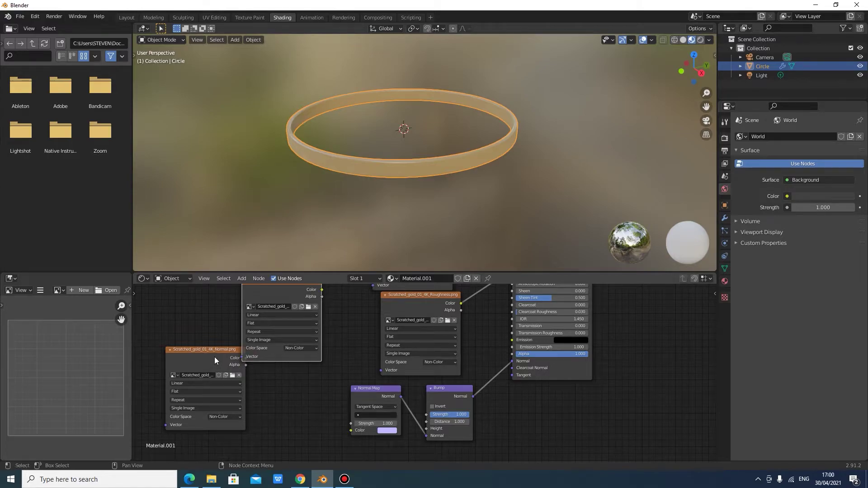
left_click_drag(215, 359, 350, 430)
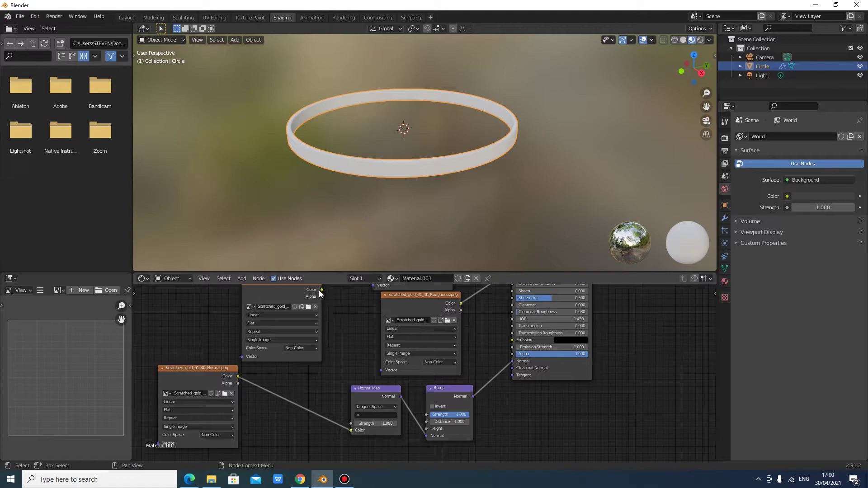
left_click_drag(321, 290, 425, 429)
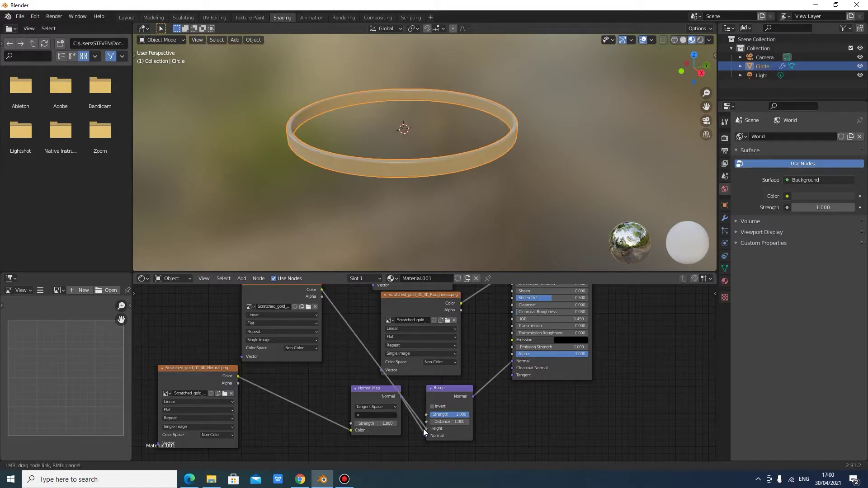
Enter Edit Mode on the ring and enable the Screencast Keys display.
scroll(441, 117, "up", 3)
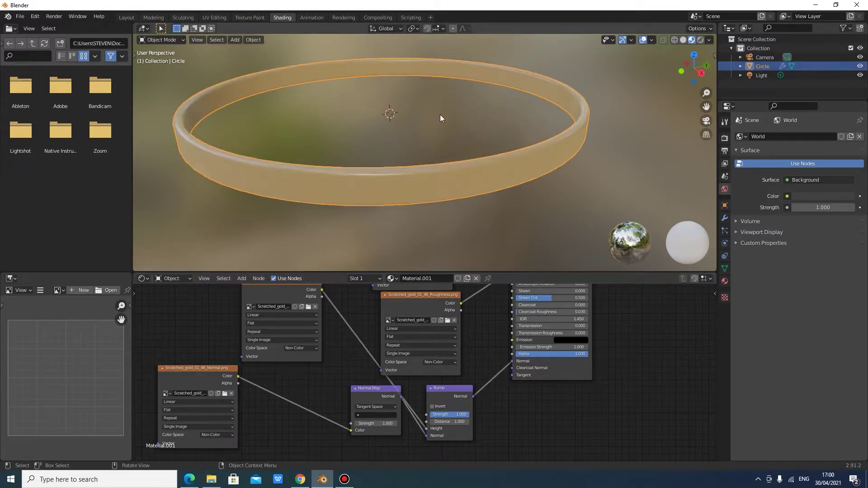
middle_click_drag(457, 151, 455, 141)
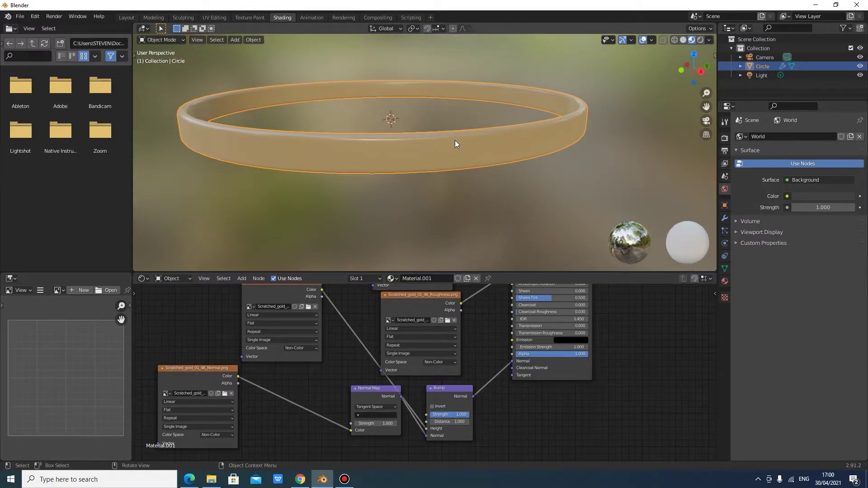
key("Tab")
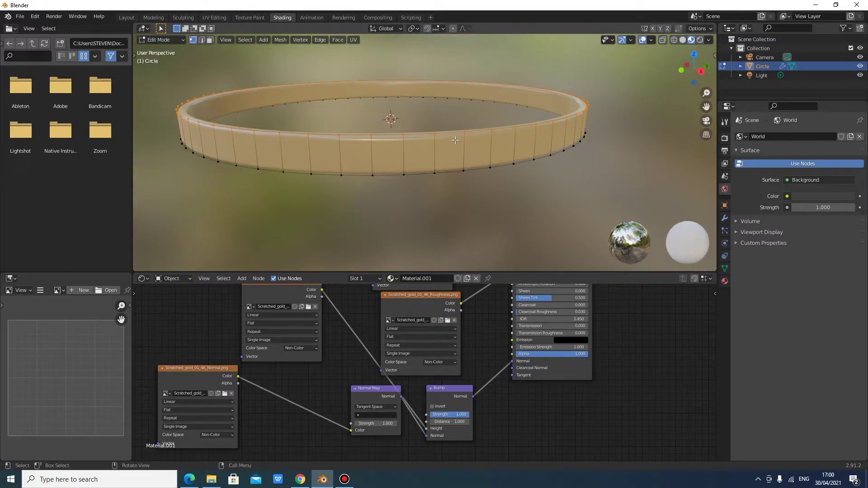
key("n")
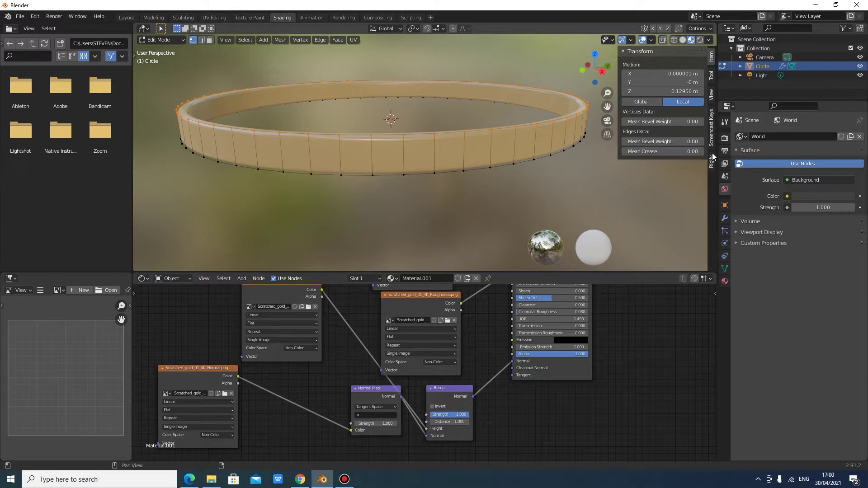
left_click(713, 141)
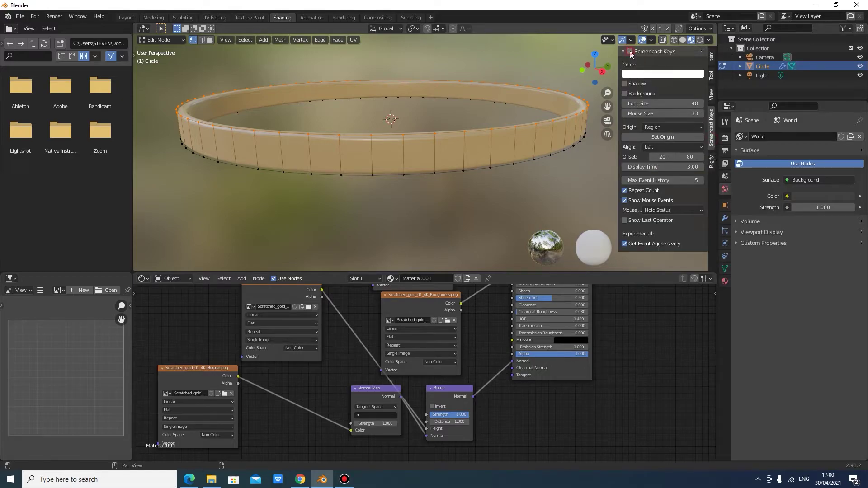
left_click(535, 161)
key("n")
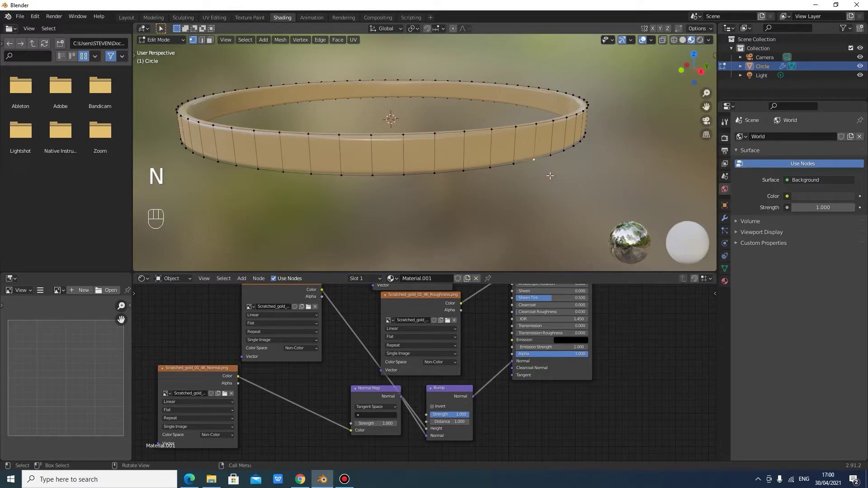
Select the whole ring mesh and unwrap it with Smart UV Project using the default settings.
key("a")
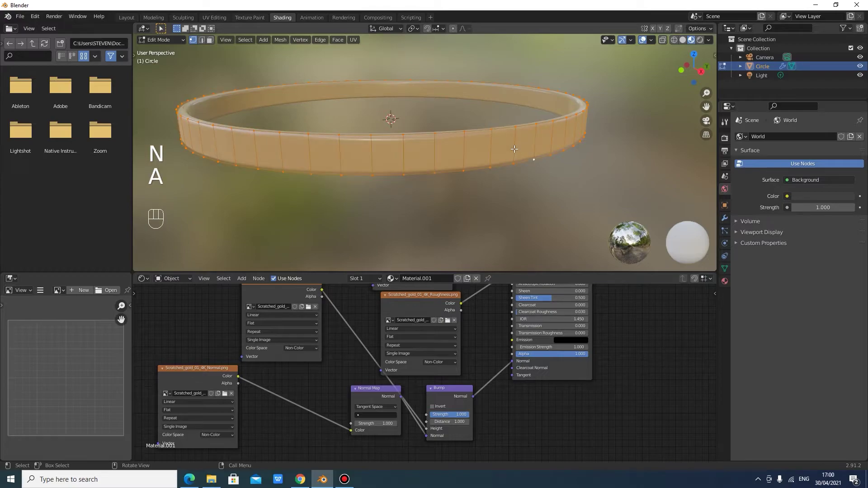
key("u")
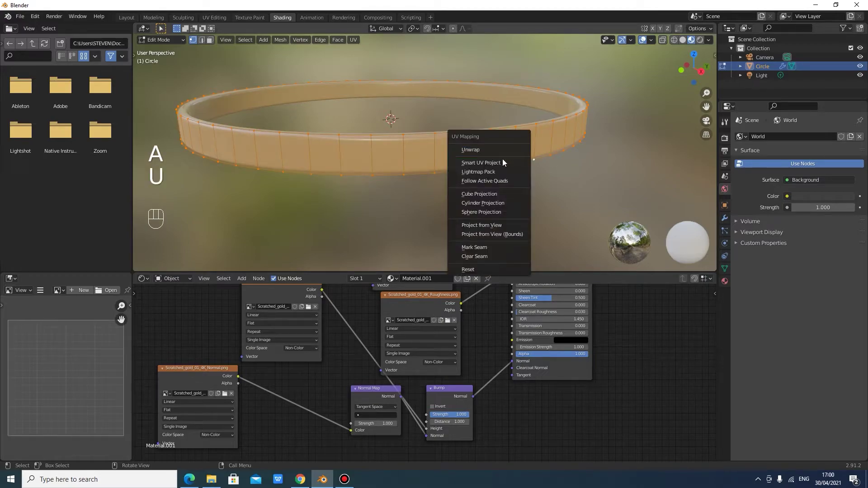
left_click(500, 163)
left_click(500, 236)
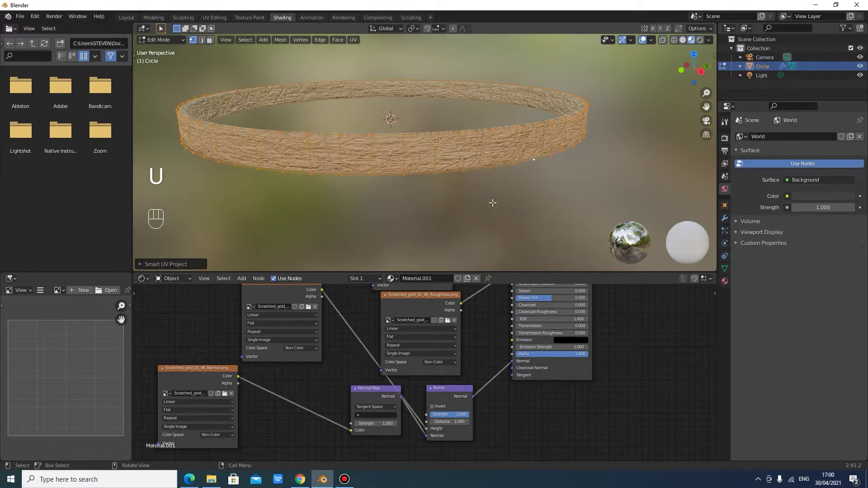
Lower the Bump node's Strength to 0.242.
scroll(498, 194, "up", 5)
scroll(420, 369, "down", 2)
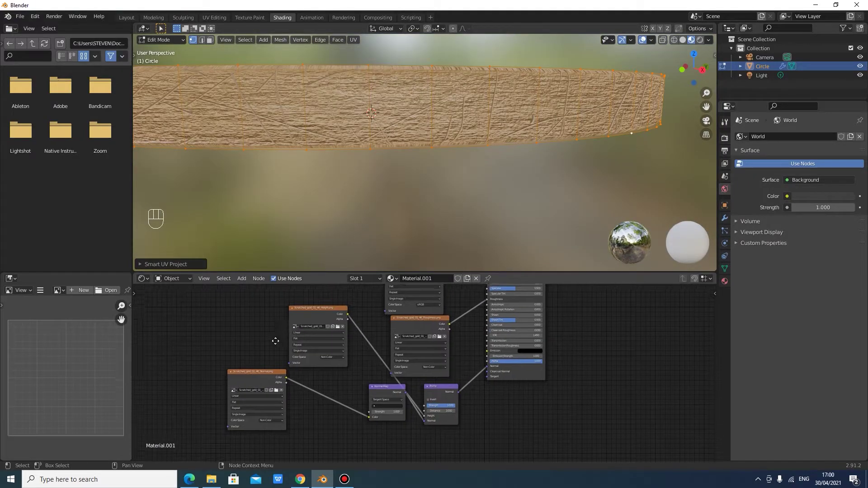
scroll(425, 356, "up", 3)
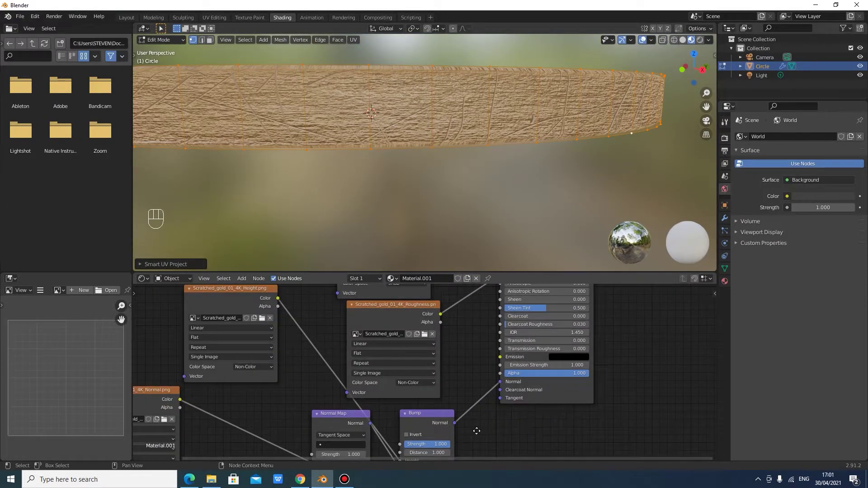
scroll(475, 391, "down", 3, "shift")
left_click_drag(441, 406, 414, 406)
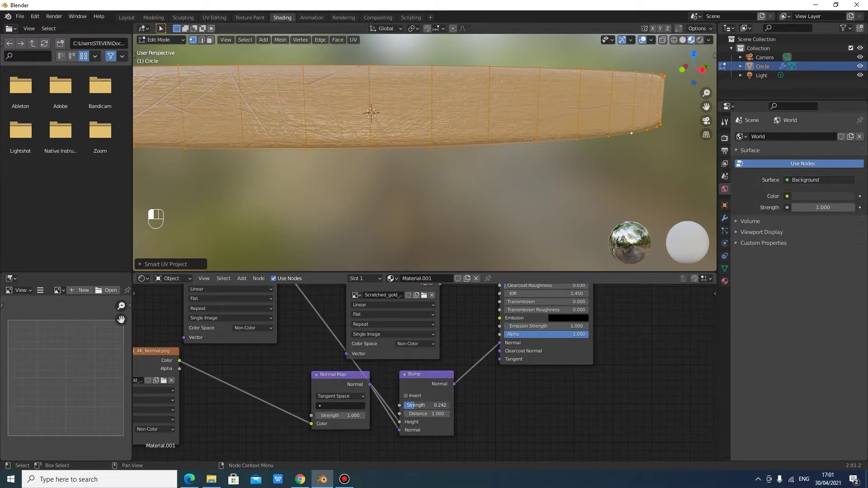
Set the Normal Map's Strength to 2.500 and the Bump's Strength to 0.100, checking the scratches on the ring.
scroll(368, 193, "down", 3)
middle_click_drag(368, 187, 368, 205)
scroll(369, 192, "up", 3)
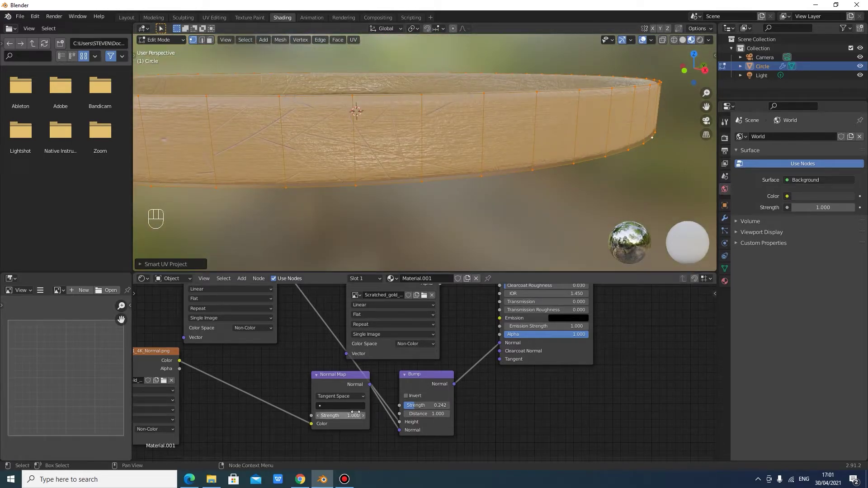
left_click_drag(356, 415, 329, 415)
left_click_drag(434, 405, 426, 406)
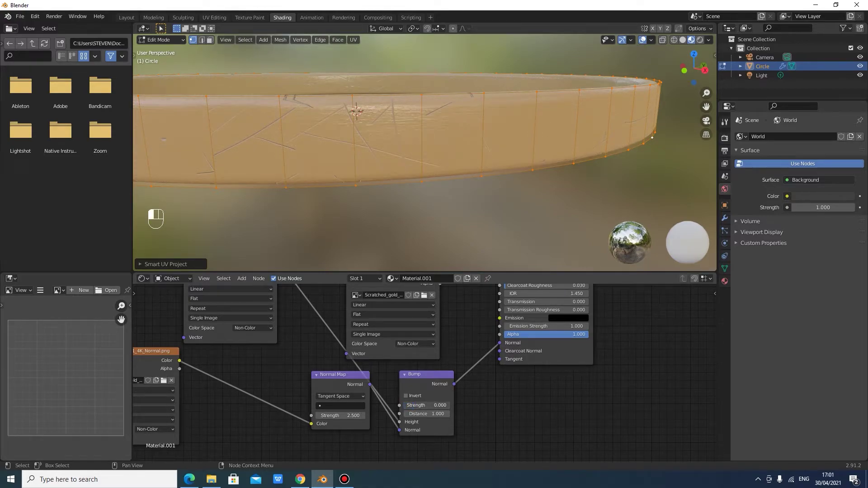
middle_click_drag(402, 194, 399, 223)
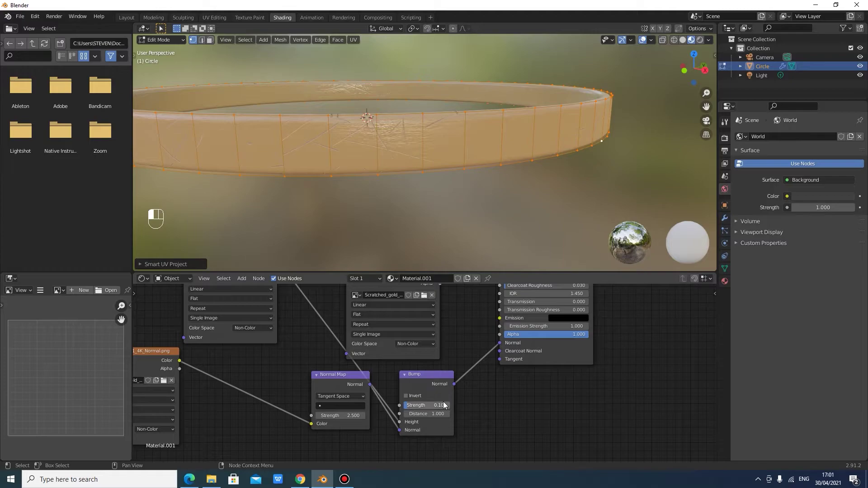
middle_click_drag(428, 179, 418, 182)
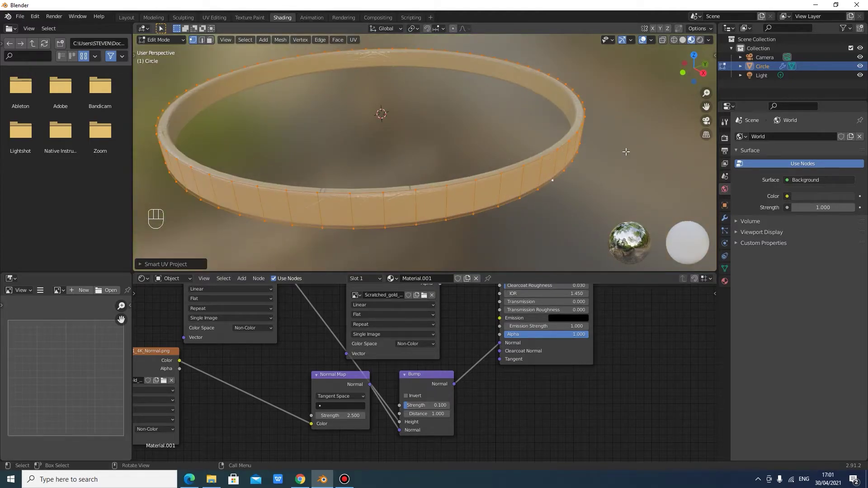
Return the ring to Object Mode and switch to the Layout workspace.
key("Tab")
mouse_move(626, 151)
middle_mouse_down()
mouse_move(602, 130)
mouse_move(579, 183)
mouse_move(287, 82)
middle_mouse_up()
left_click(127, 17)
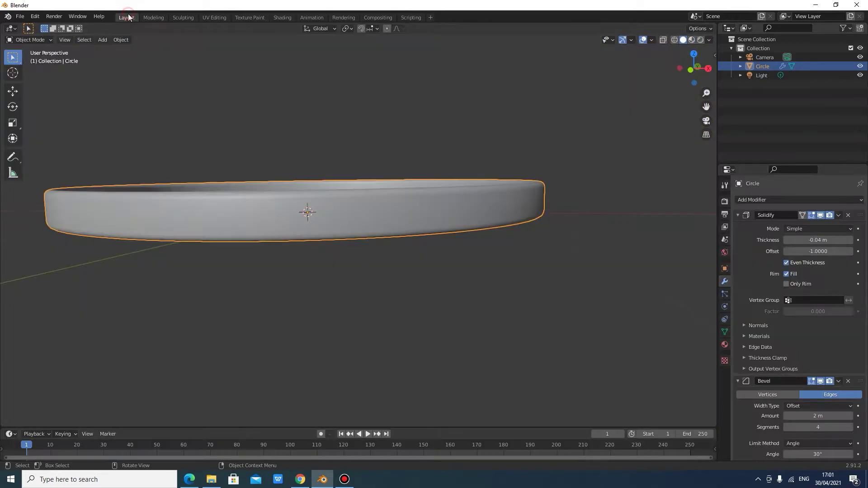
Add an Ico Sphere with 2 subdivisions at the ring's center and scale it uniformly to about 0.158.
key("shift+a")
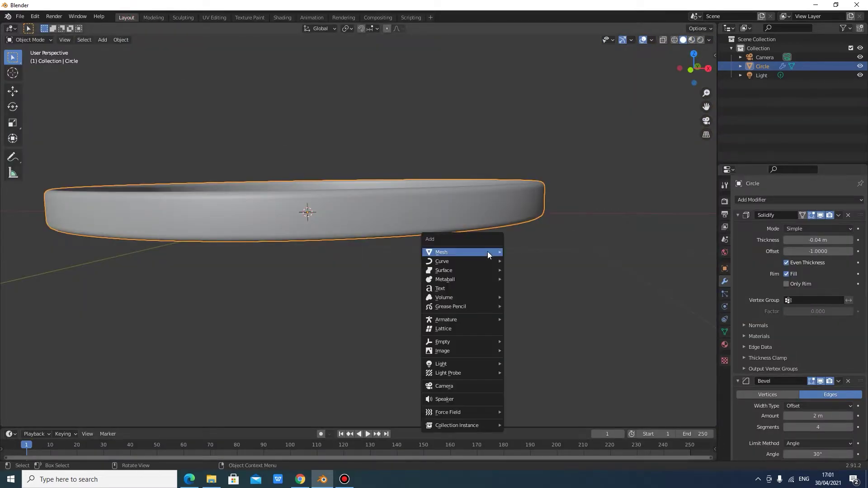
mouse_move(487, 252)
left_click(541, 289)
scroll(444, 246, "up", 2)
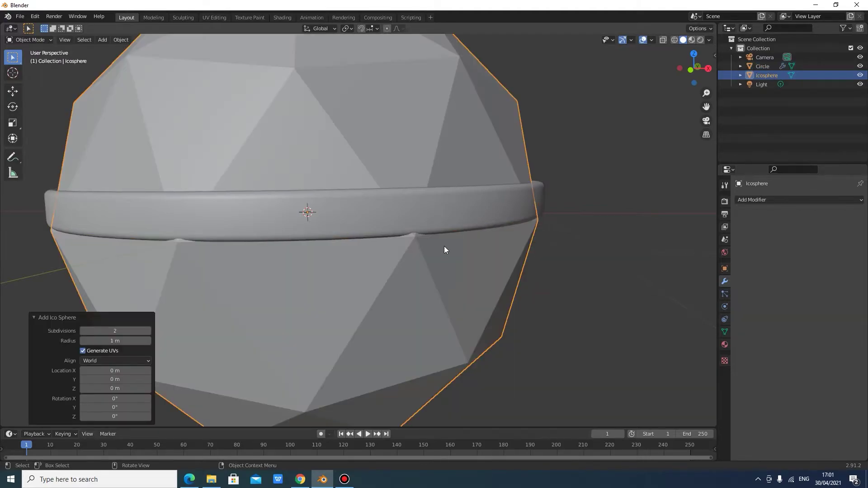
scroll(452, 249, "down", 3)
key("s")
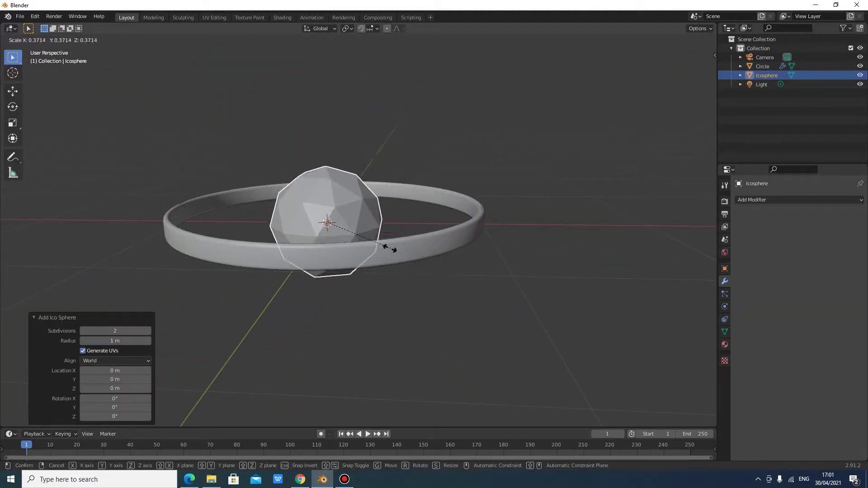
left_click(354, 236)
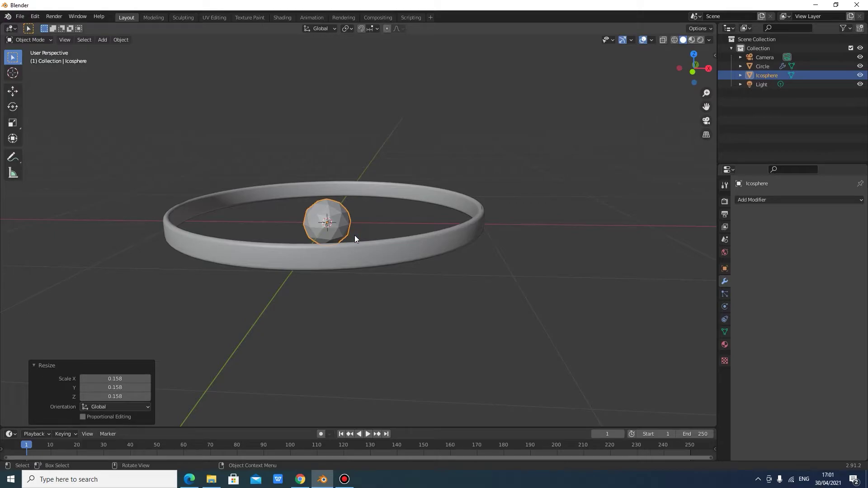
Try to move the ico sphere along the X axis onto the ring's band.
key("g")
key("x")
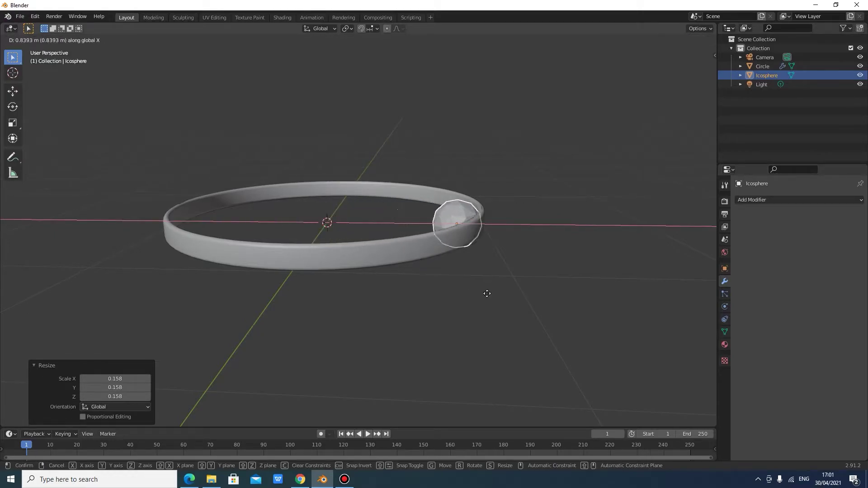
left_click(487, 293)
key("g")
left_click(503, 254)
key("ctrl+z")
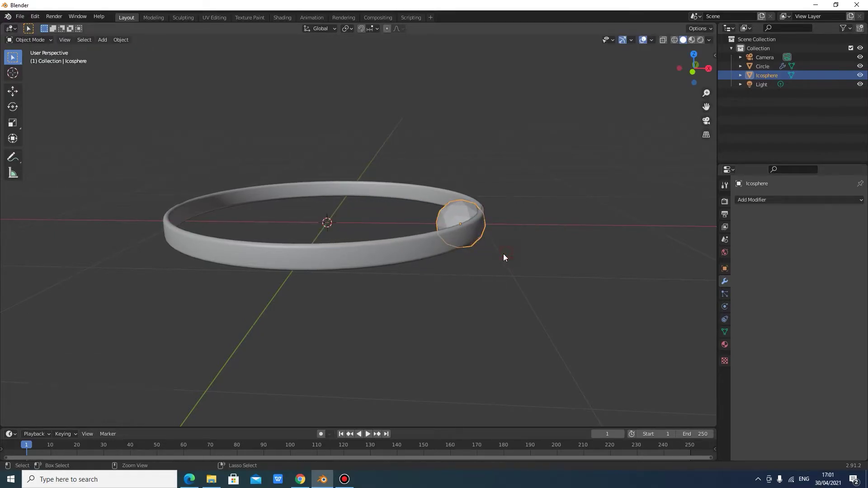
key("ctrl+z")
Move the ico sphere about -1.025 m along Y onto the ring's band and raise it about 0.083 m along Z.
middle_click_drag(480, 246, 503, 310)
key("g")
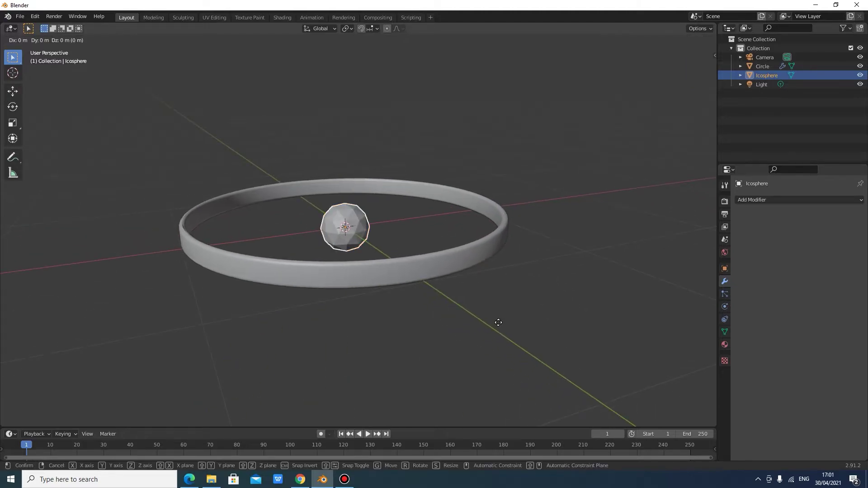
key("y")
left_click(583, 375)
middle_click_drag(563, 348, 497, 354)
scroll(563, 315, "up", 2)
key("g")
key("z")
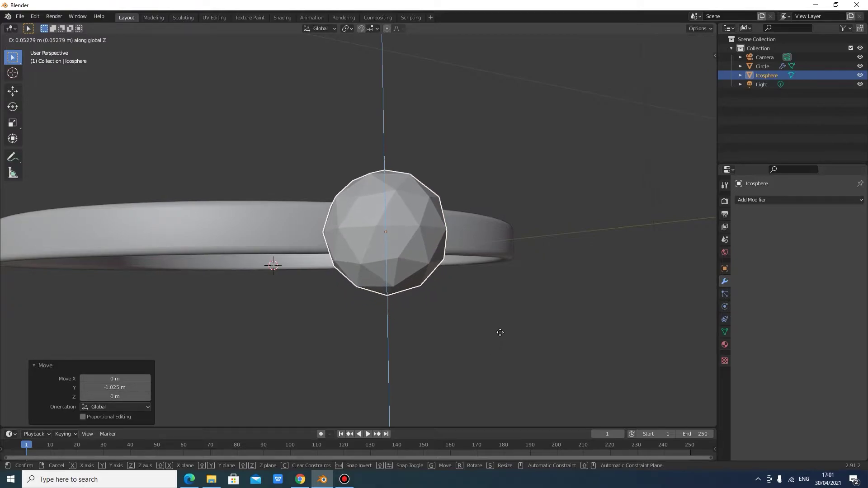
left_click(500, 316)
Scale the ico sphere down along the Y axis to flatten it against the band, and keep it selected.
middle_click_drag(500, 316, 521, 297)
key("s")
key("y")
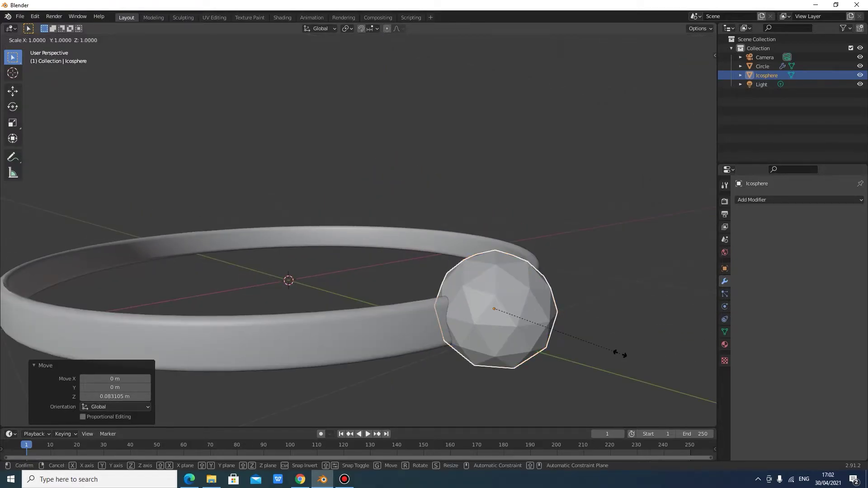
left_click(548, 330)
middle_click_drag(548, 330, 438, 281)
left_click(583, 322)
left_click(309, 261)
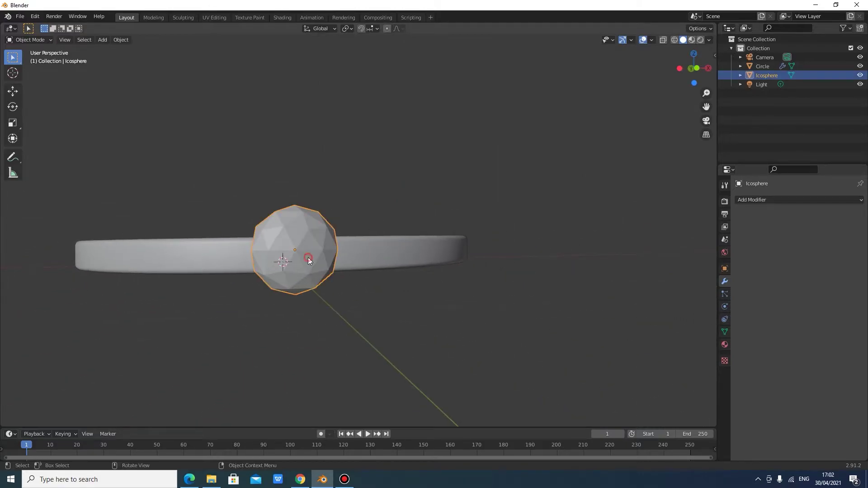
Create a new material for the ico sphere in the Shading workspace and move Material Output well away from the Principled BSDF.
left_click(282, 16)
mouse_move(360, 194)
middle_mouse_down()
mouse_move(435, 184)
mouse_move(423, 187)
middle_mouse_up()
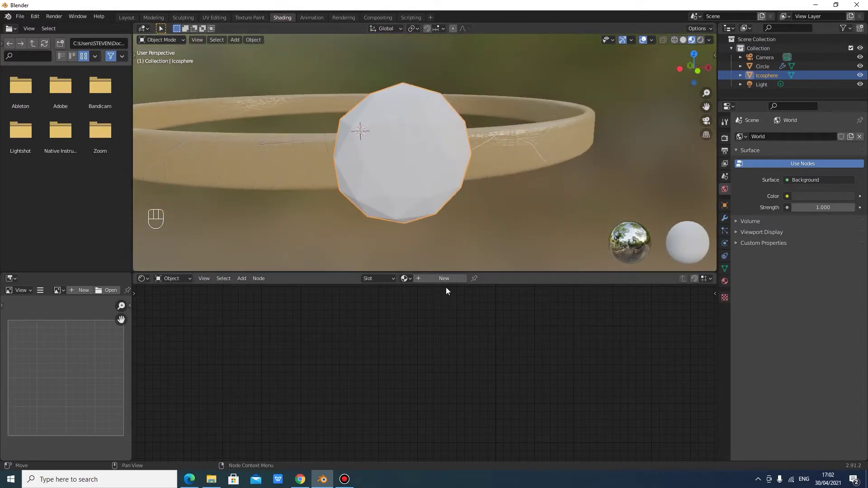
left_click(444, 278)
scroll(407, 384, "down", 4)
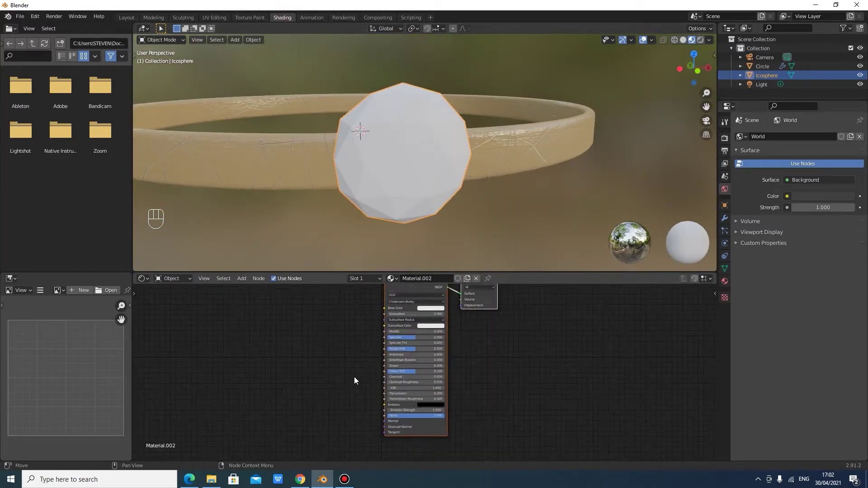
scroll(419, 376, "down", 3)
middle_click_drag(501, 346, 445, 378)
left_click(446, 379)
scroll(421, 373, "up", 9)
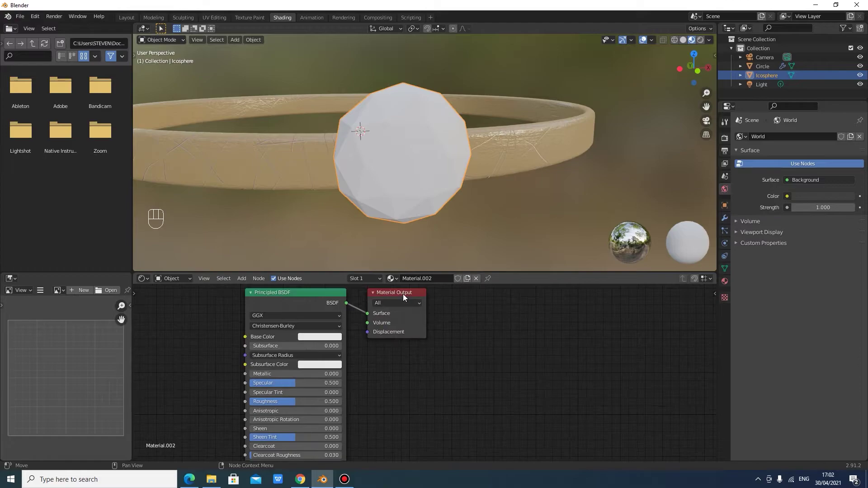
left_click_drag(400, 291, 593, 291)
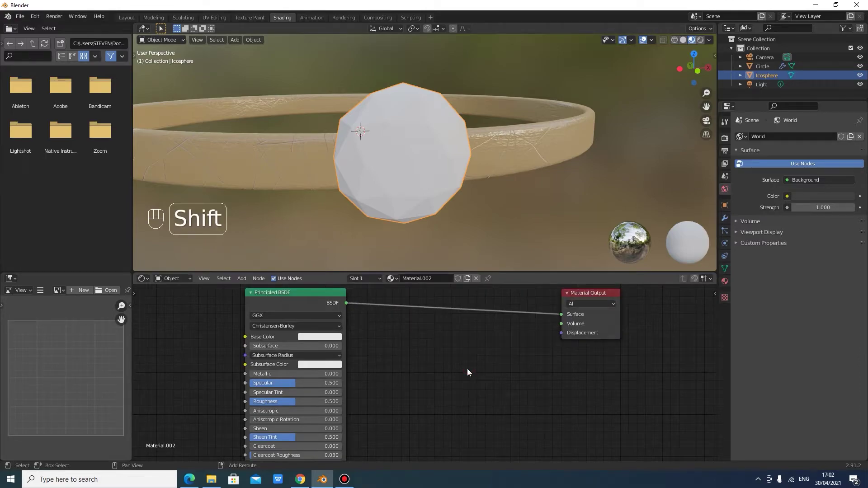
Add a Glass BSDF node between the Principled BSDF and Material Output, just below their link.
key("shift+a")
left_click(467, 369)
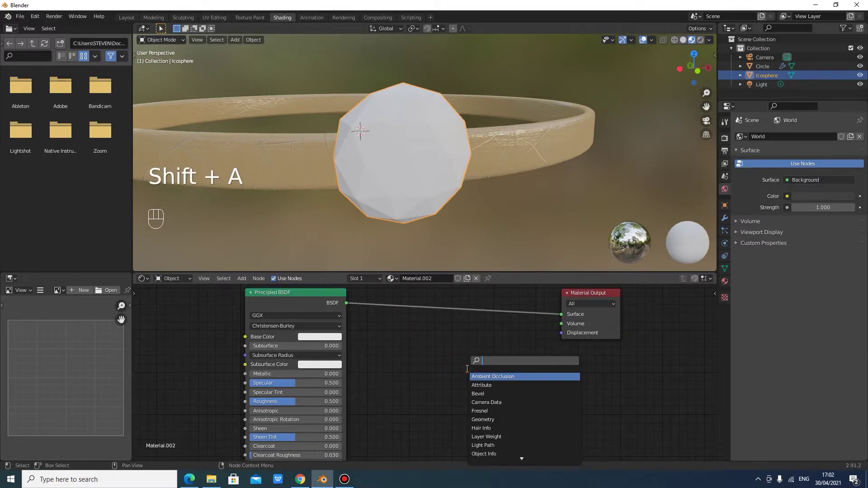
type("glass")
key("Return")
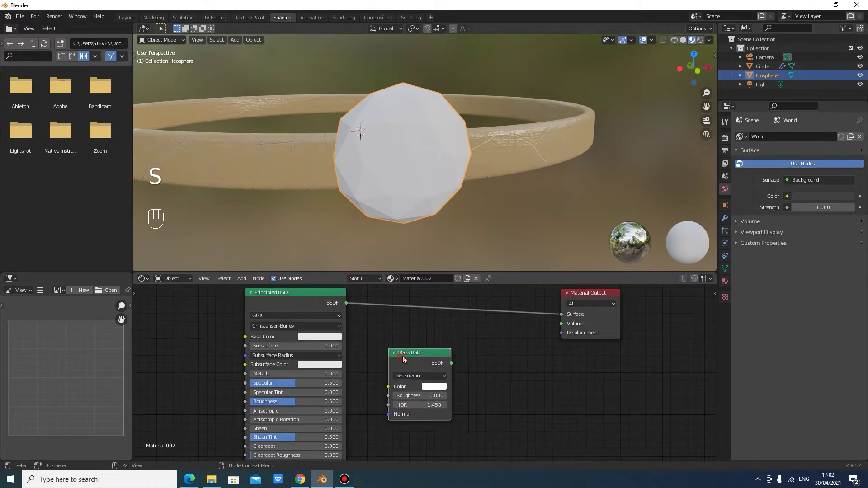
left_click(474, 350)
Insert a Mix Shader node into the link between the Principled BSDF and Material Output.
key("shift+a")
left_click(475, 349)
type("mix")
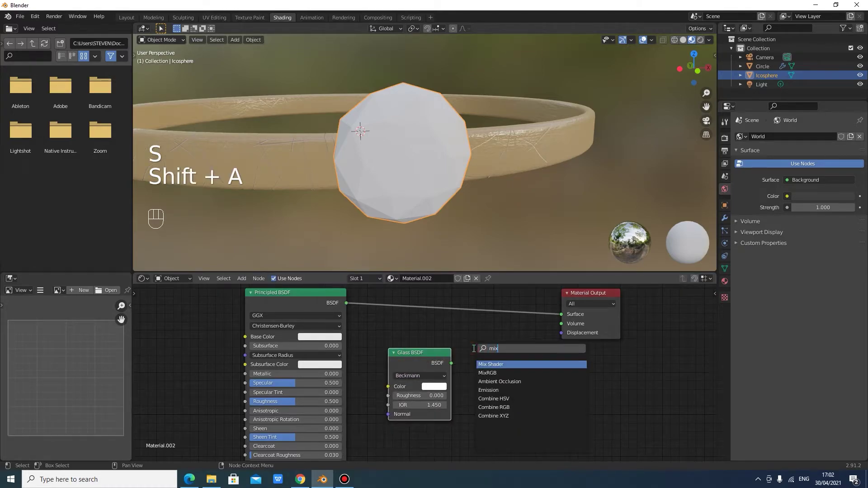
key("Return")
left_click(491, 289)
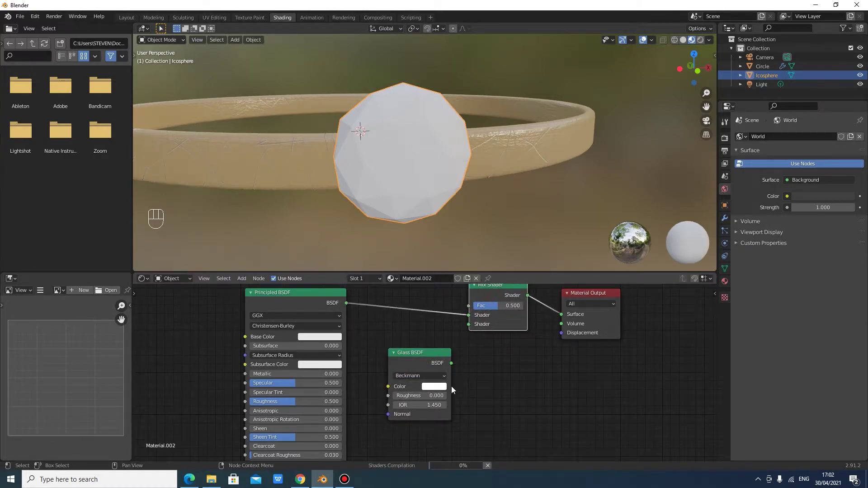
Connect the Glass BSDF to the Mix Shader's second Shader input and set the glass color to light blue.
left_click_drag(430, 351, 467, 325)
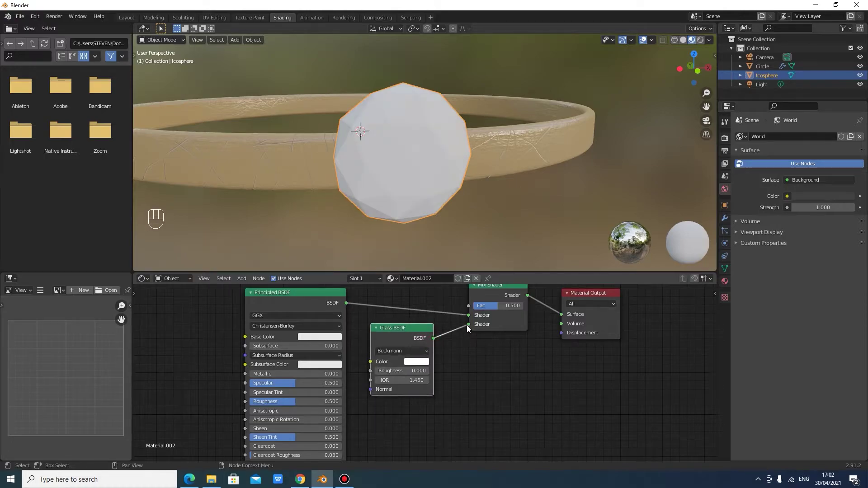
left_click(417, 362)
left_click_drag(432, 287, 445, 250)
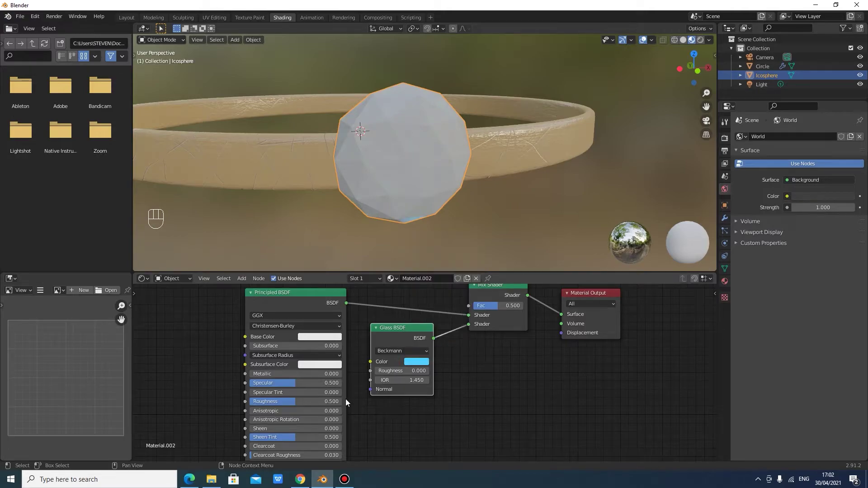
Set the Principled BSDF's Base Color to a saturated sky blue.
left_click(321, 364)
left_click(312, 336)
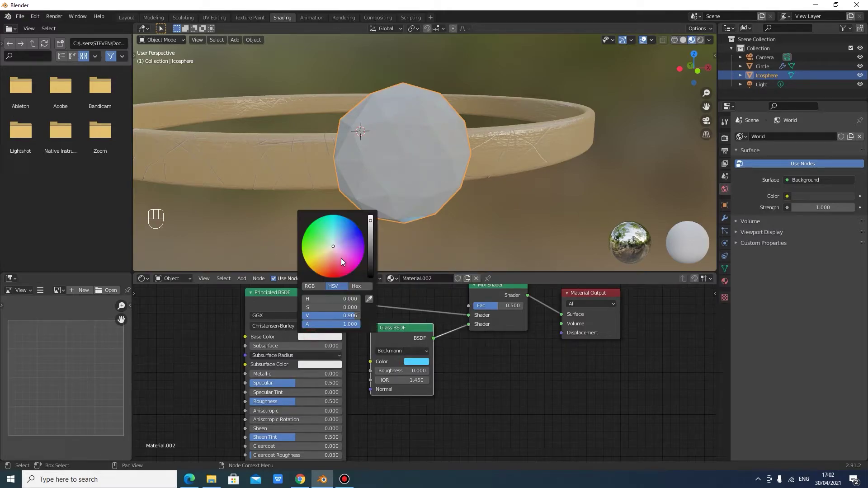
left_click_drag(340, 259, 338, 224)
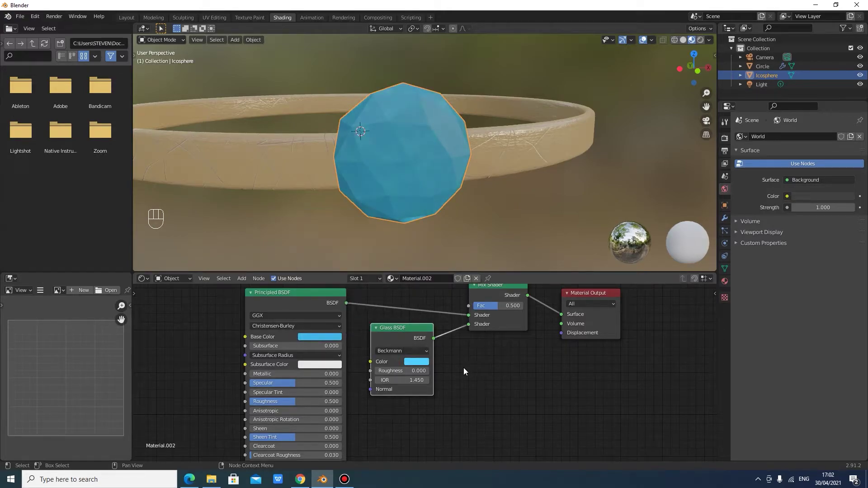
Set the Principled BSDF's Roughness to 0 and its Specular to 0.705.
scroll(459, 360, "down", 1)
middle_click_drag(455, 359, 494, 343)
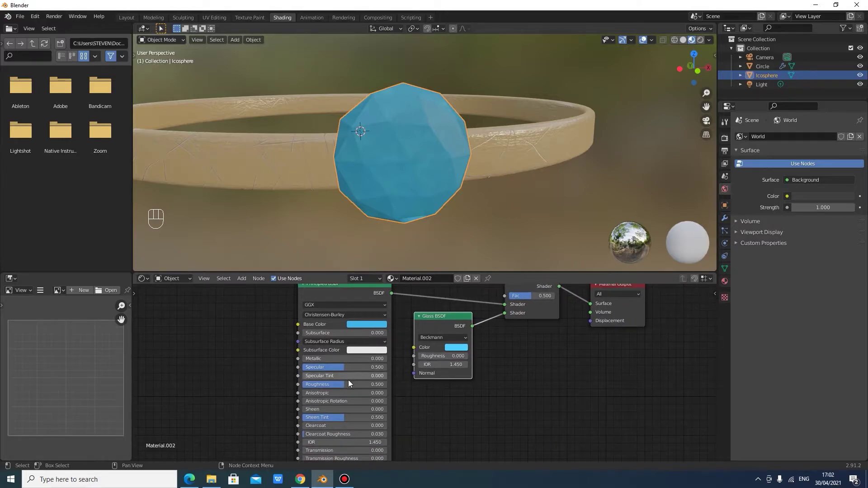
left_click_drag(344, 384, 312, 384)
scroll(380, 385, "down", 2)
middle_click_drag(381, 386, 403, 342)
scroll(392, 336, "up", 3)
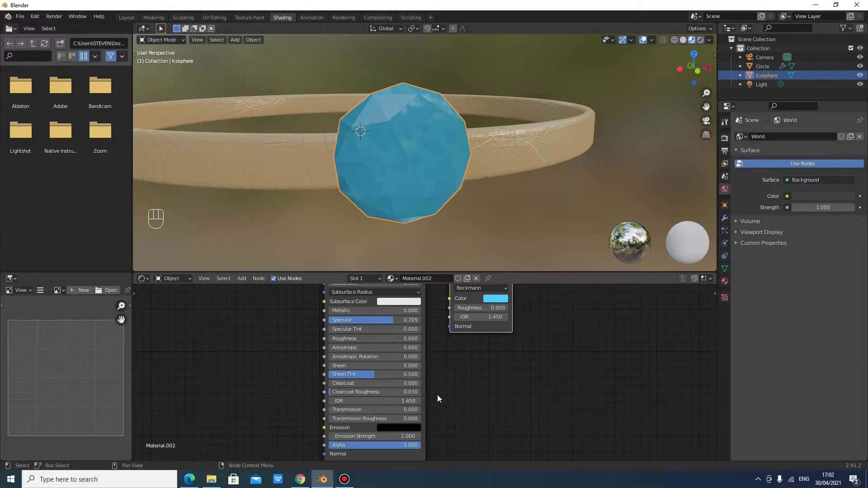
Add a Bump node beside the lower inputs of the Principled BSDF.
middle_click_drag(461, 384, 517, 339)
left_click(277, 381)
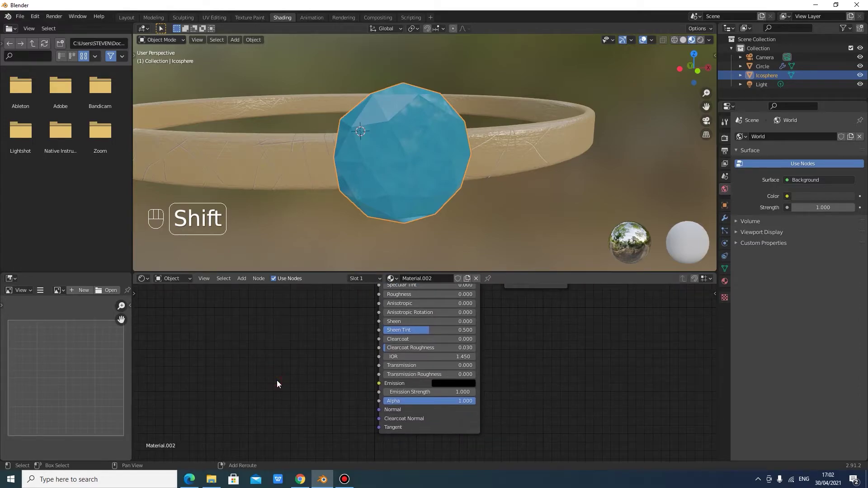
key("shift+a")
left_click(261, 363)
type("bum")
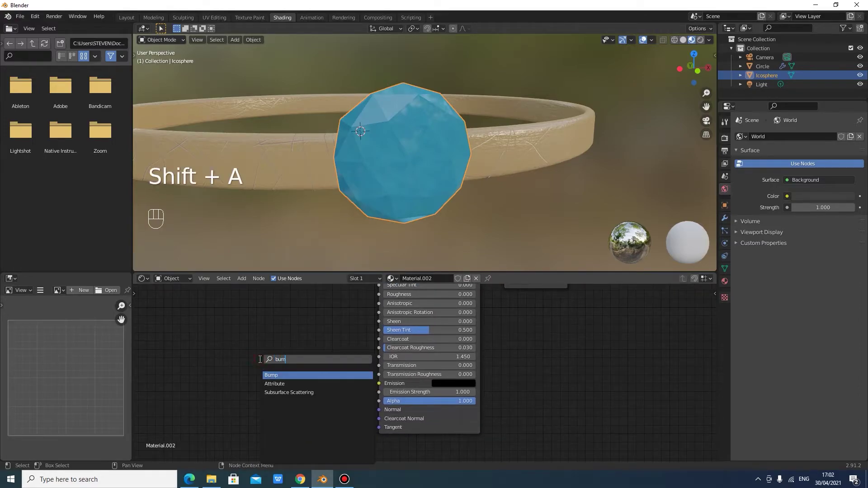
type("p")
key("Return")
left_click(302, 364)
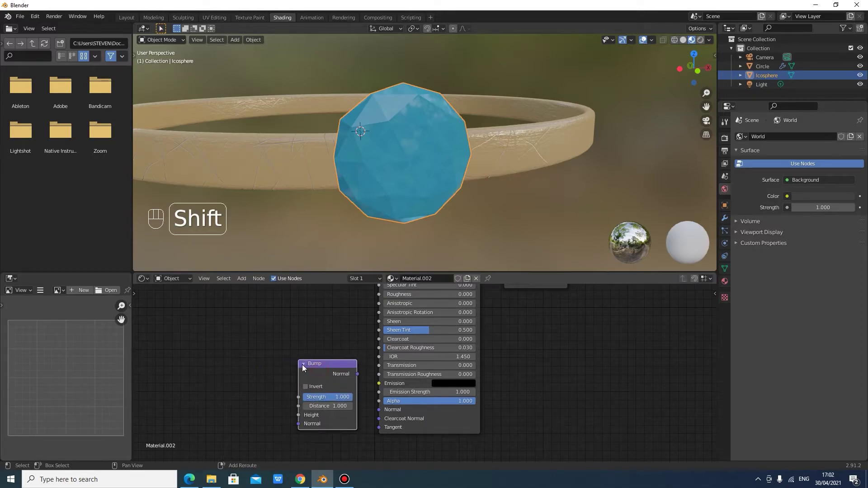
Add a Voronoi Texture and wire its Color through the Bump node's Height into the Principled BSDF's Normal.
key("shift+a")
left_click(279, 353)
type("voro")
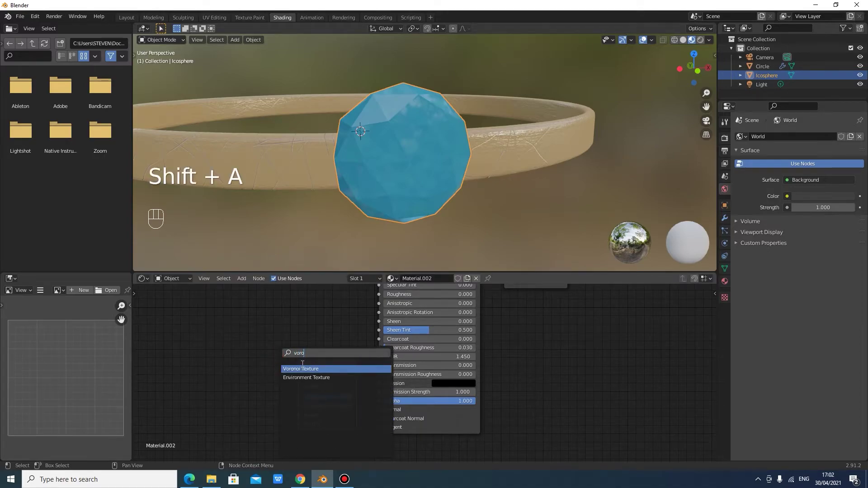
key("Return")
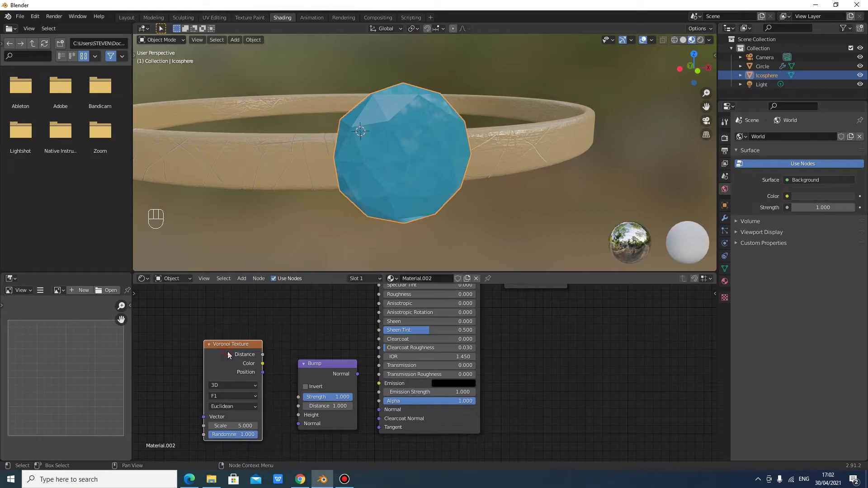
left_click_drag(262, 364, 298, 415)
left_click_drag(357, 374, 379, 410)
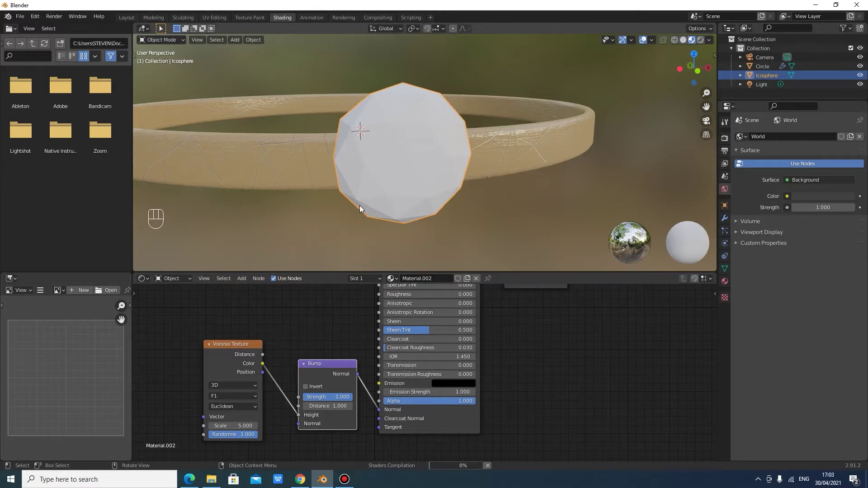
Set the Voronoi Texture's distance metric to Manhattan and feed its Distance output into the Bump node's Height instead.
middle_click_drag(285, 329, 303, 299)
scroll(296, 318, "up", 4)
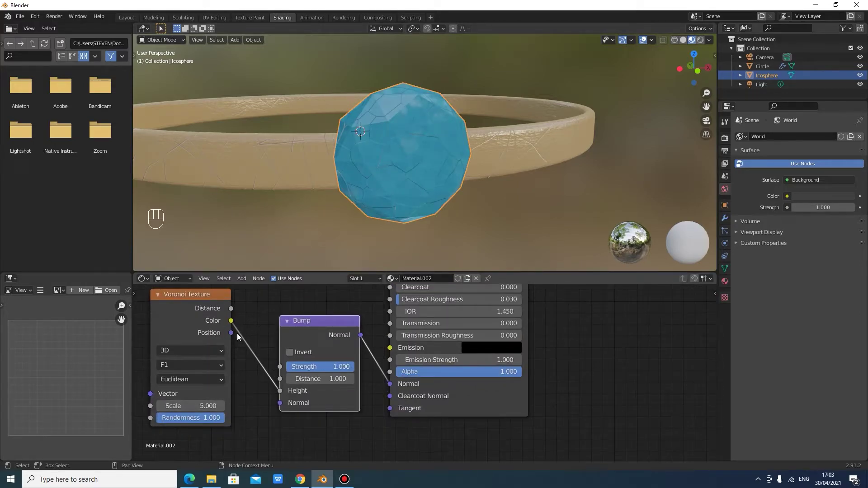
left_click(197, 380)
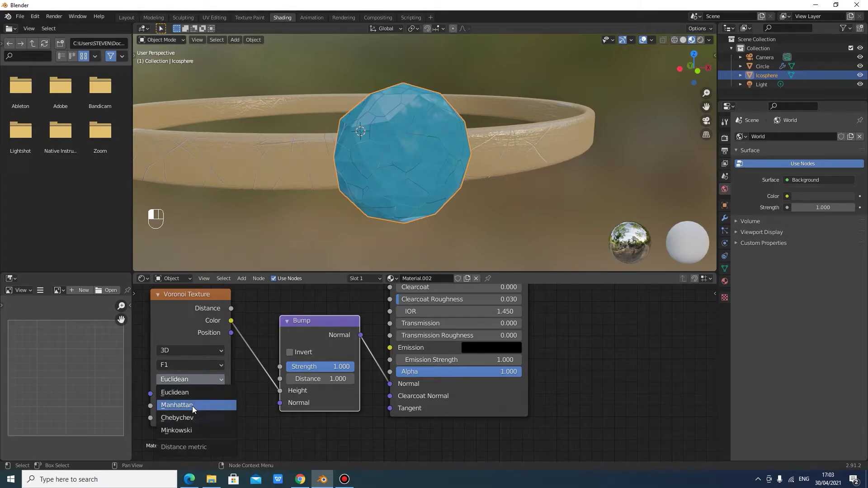
left_click(194, 405)
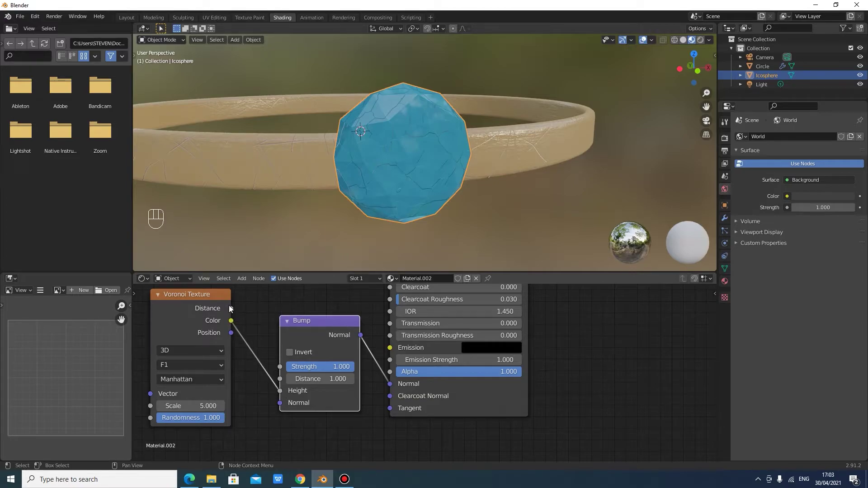
left_click_drag(230, 309, 281, 395)
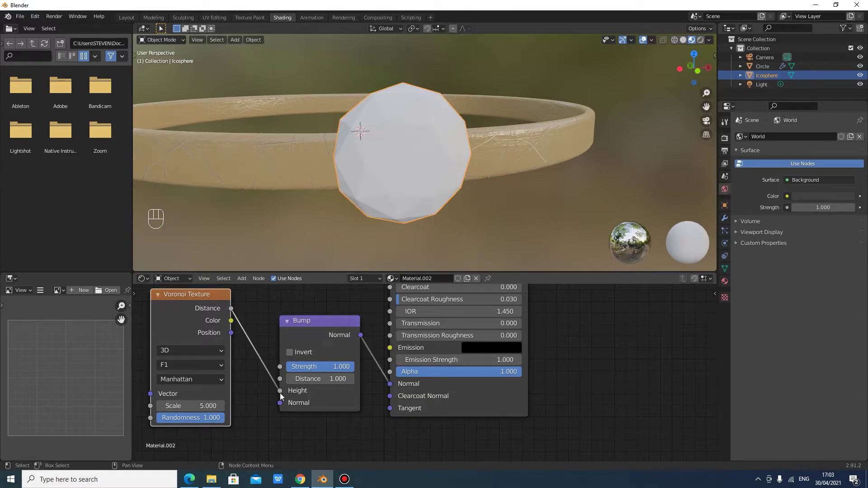
Set the Voronoi Texture's Scale to 1.5 and its Randomness to 0.
scroll(370, 197, "up", 1)
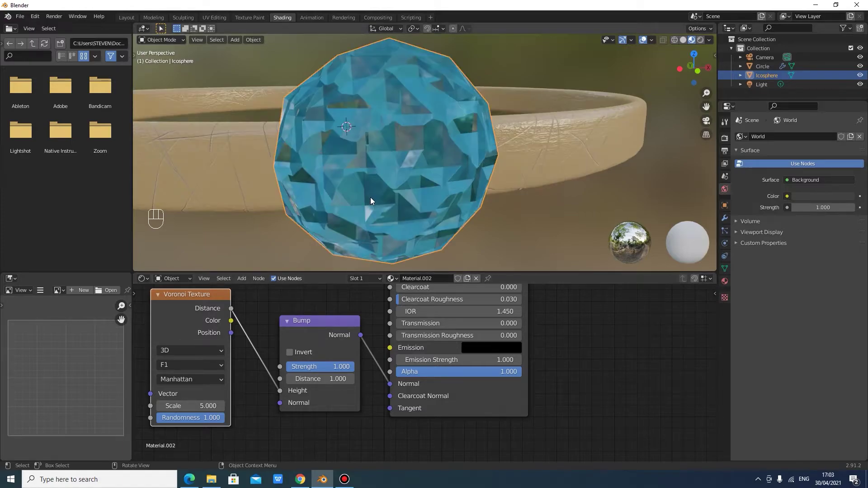
middle_click_drag(370, 197, 381, 196)
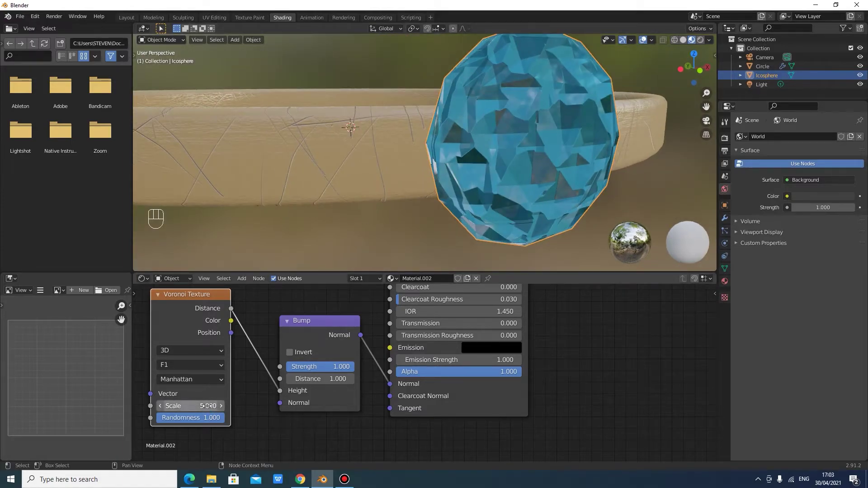
mouse_move(190, 405)
left_mouse_down()
mouse_move(226, 406)
mouse_move(154, 406)
mouse_move(197, 417)
mouse_move(179, 417)
mouse_move(222, 416)
mouse_move(179, 417)
mouse_move(212, 406)
mouse_move(193, 405)
left_mouse_up()
key("KP_Decimal")
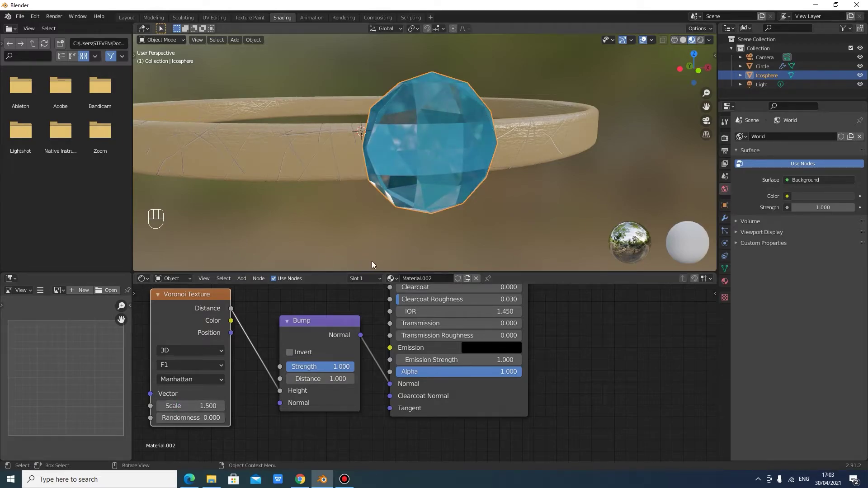
middle_click_drag(372, 262, 482, 221)
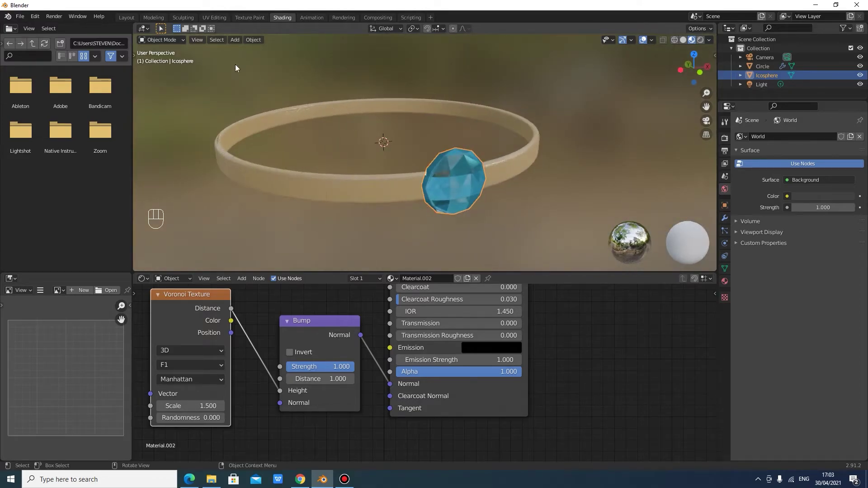
Add a plane in the Layout workspace and scale it up so it extends well beyond the ring.
left_click(124, 17)
mouse_move(333, 138)
middle_mouse_down()
mouse_move(364, 207)
mouse_move(400, 254)
middle_mouse_up()
left_click(487, 315)
key("shift+a")
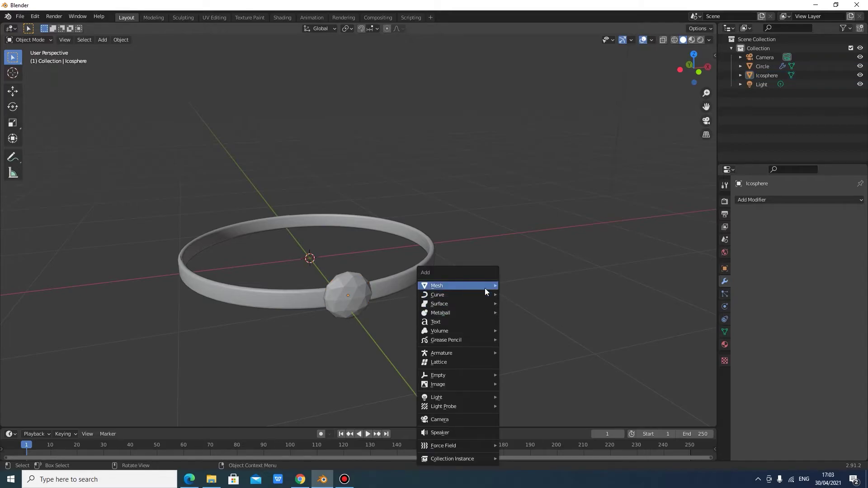
mouse_move(484, 287)
left_click(527, 89)
key("s")
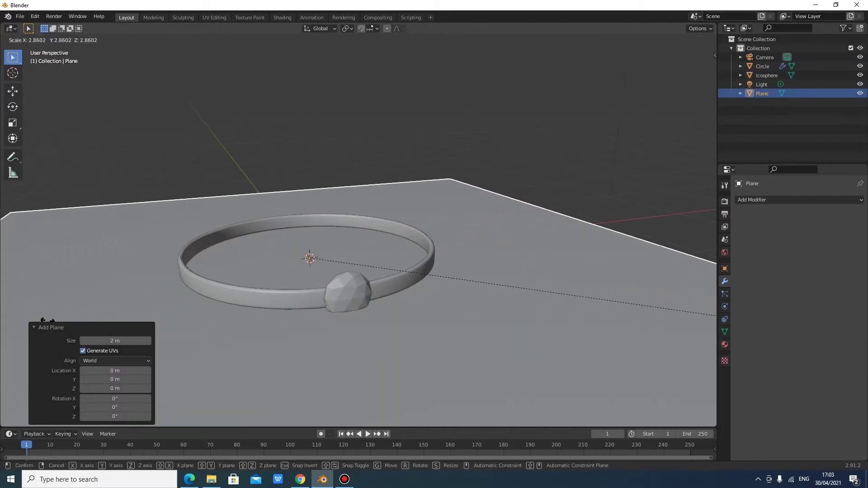
left_click(213, 310)
Raise the ring band and gemstone together about 0.063 m along the Z axis, clear of the plane.
left_click(237, 289)
left_click(362, 294, "shift")
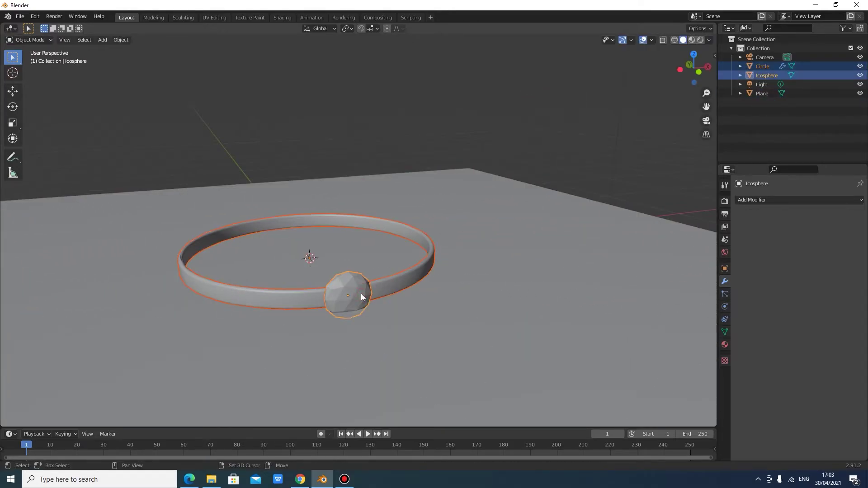
key("g")
key("z")
left_click(410, 311)
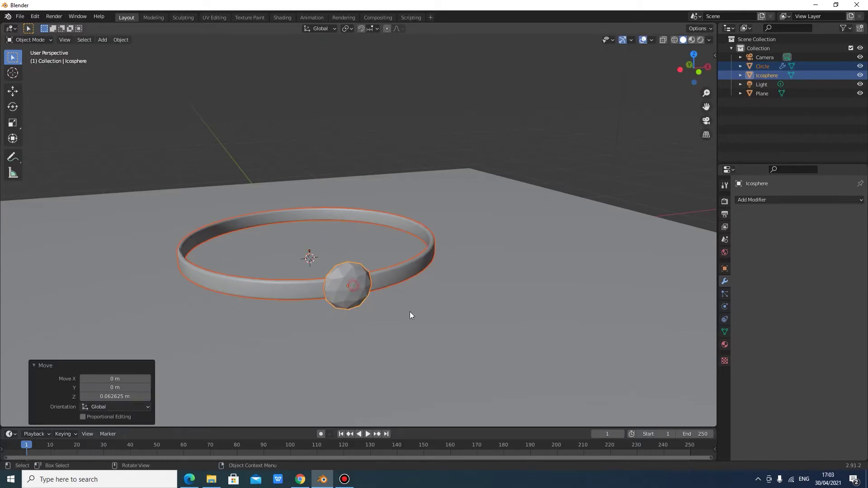
Scale the ground plane up by a further factor of about 3.04.
scroll(435, 300, "down", 2)
left_click(436, 300)
key("s")
left_click(684, 324)
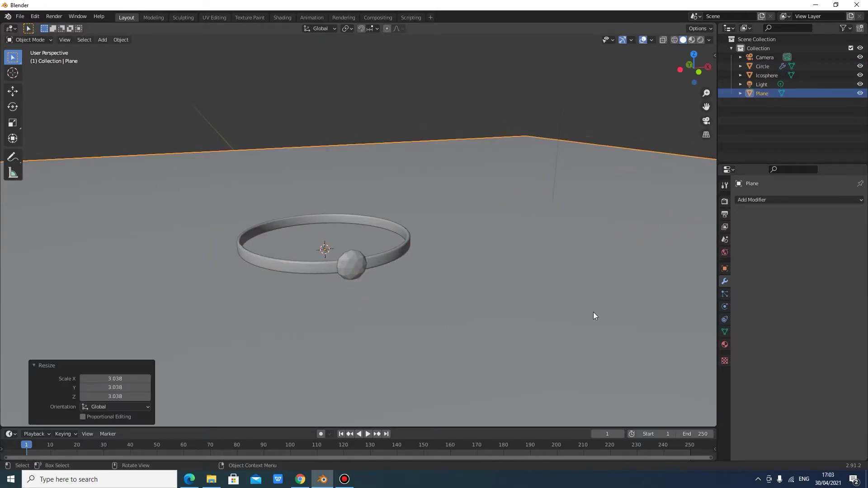
Switch the 3D viewport to Rendered shading.
key("z")
left_click(576, 267)
key("z")
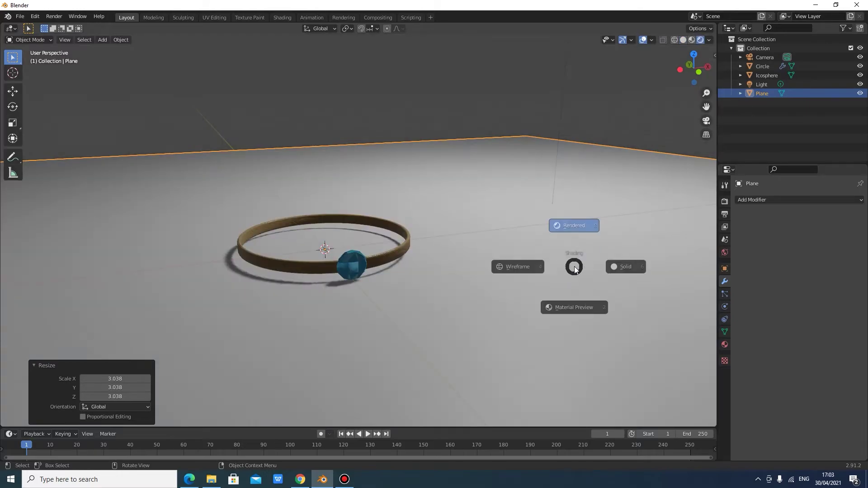
left_click(576, 218)
mouse_move(406, 253)
middle_mouse_down()
mouse_move(413, 255)
mouse_move(423, 232)
middle_mouse_up()
Create a new material for the ground plane.
left_click(581, 326)
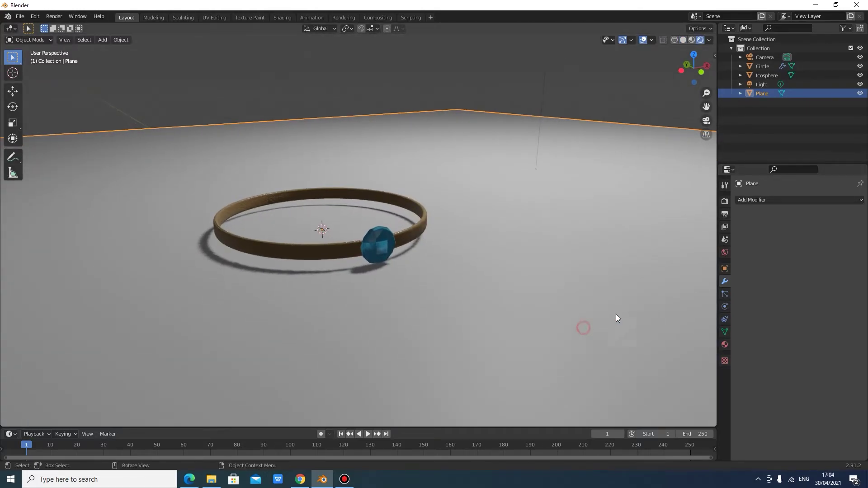
left_click(724, 344)
left_click(789, 239)
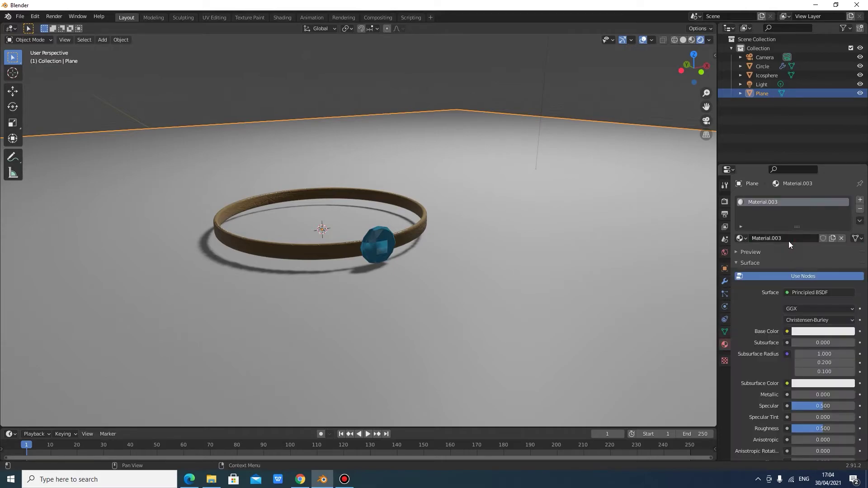
Set the plane material's Base Color to golden yellow, Roughness to 0 and Specular to 0.826.
left_click(811, 333)
left_click_drag(793, 251, 788, 251)
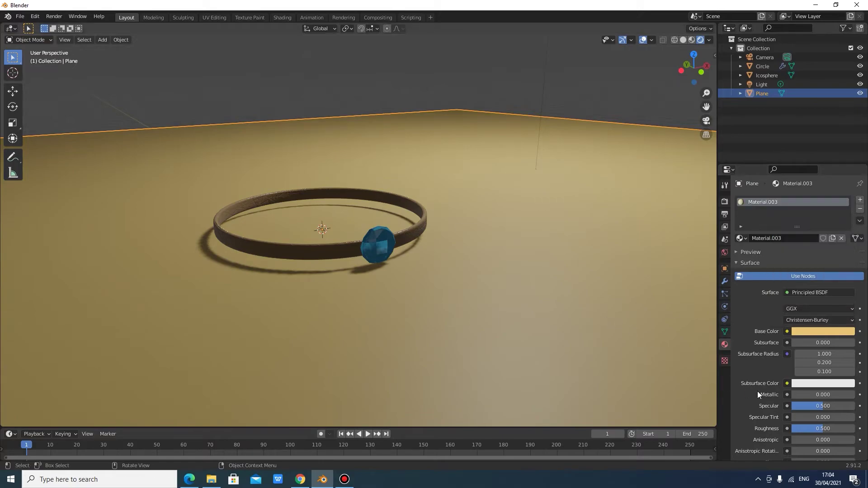
left_click_drag(823, 428, 791, 428)
left_click_drag(825, 405, 856, 405)
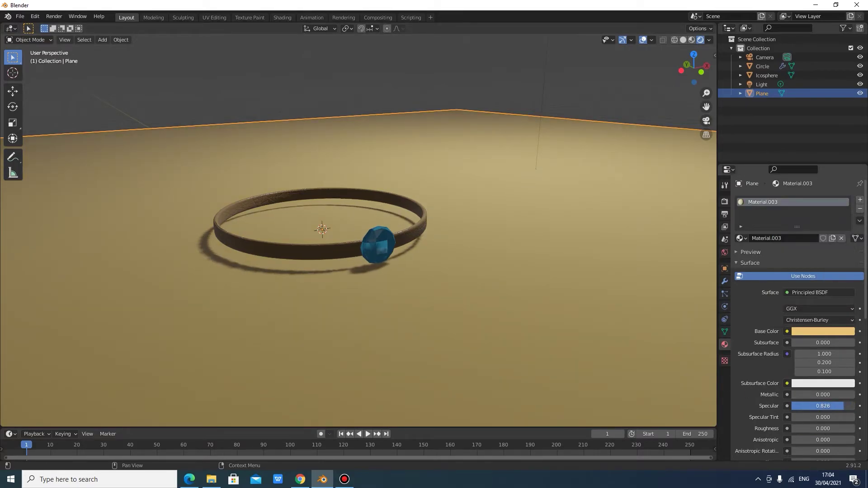
Enable Screen Space Reflections and Ambient Occlusion in the Eevee render settings.
left_click(725, 227)
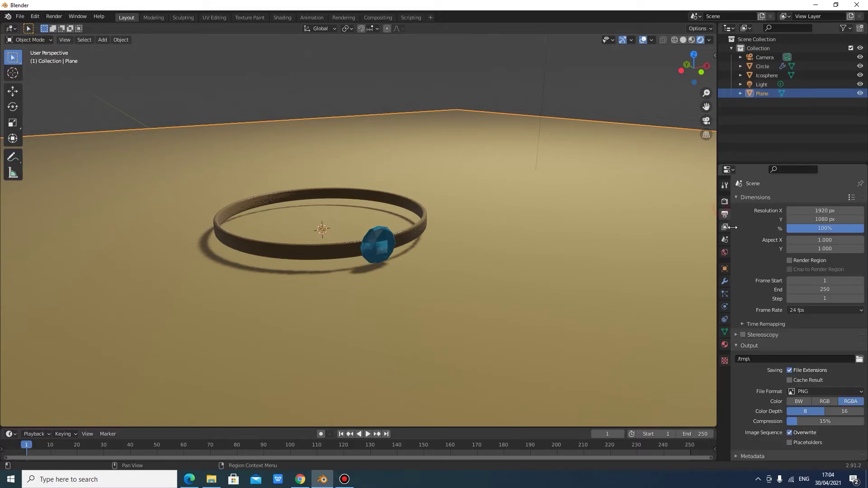
left_click(725, 201)
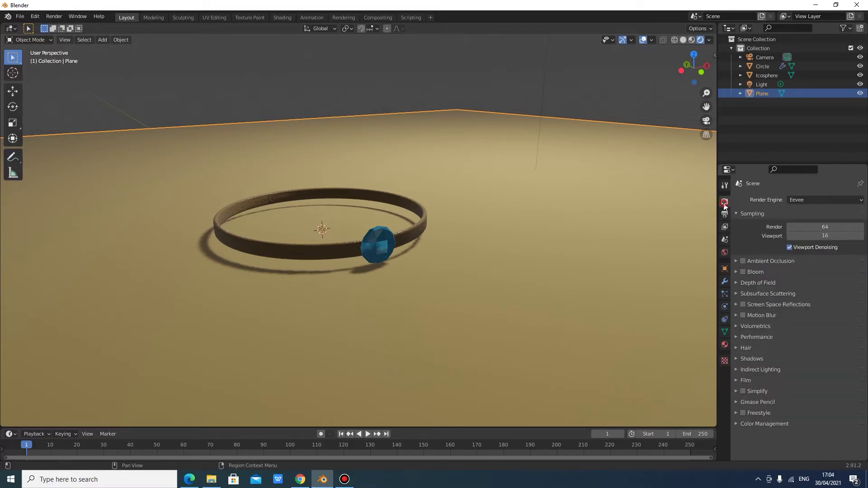
left_click(744, 303)
scroll(559, 239, "up", 3)
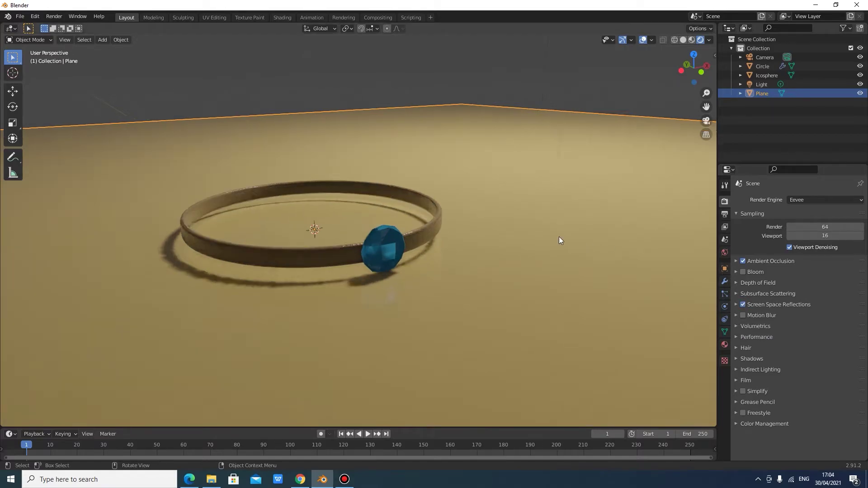
scroll(555, 243, "down", 8)
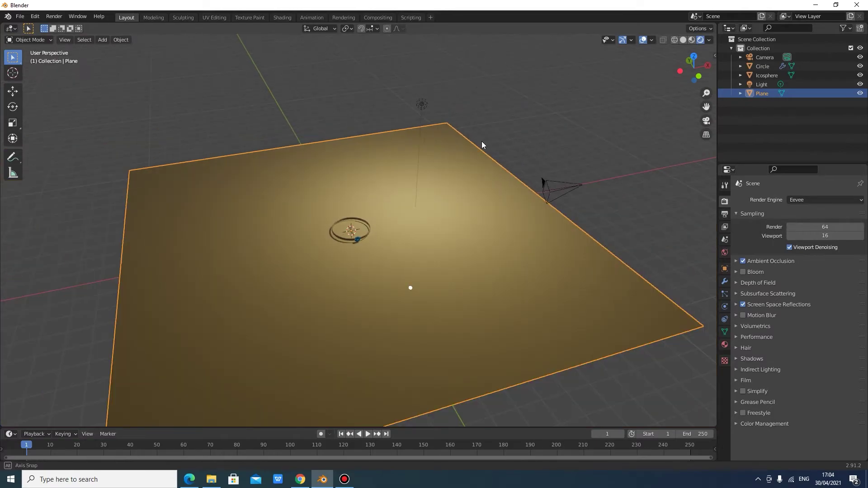
middle_click_drag(482, 141, 458, 88)
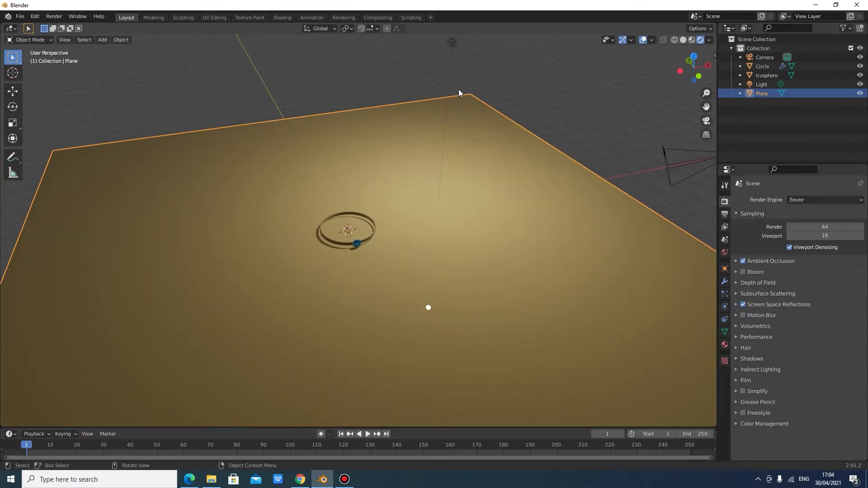
Duplicate the point light and offset the copy about -0.32 m along X and -1.51 m along Y.
left_click(453, 42)
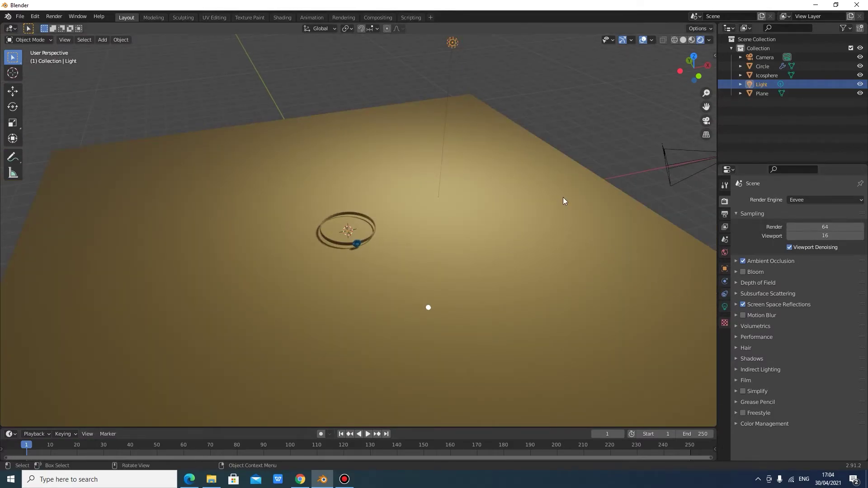
middle_click_drag(499, 197, 492, 198)
key("shift+d")
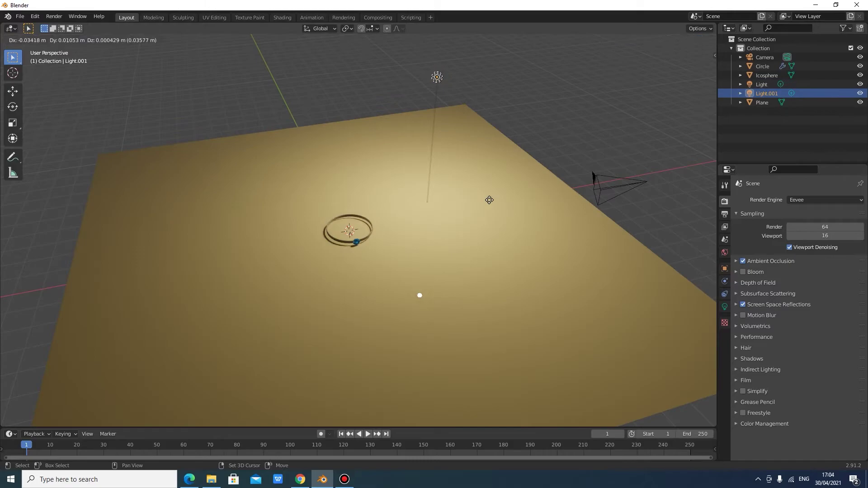
left_click(488, 275)
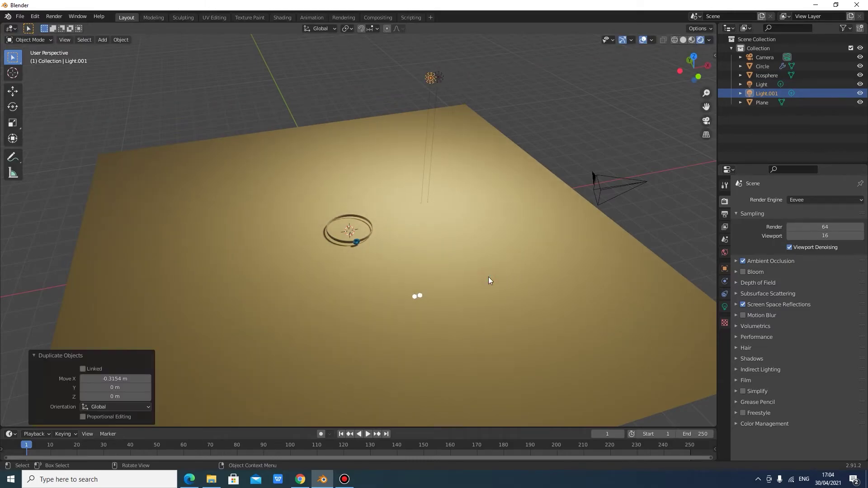
key("g")
key("y")
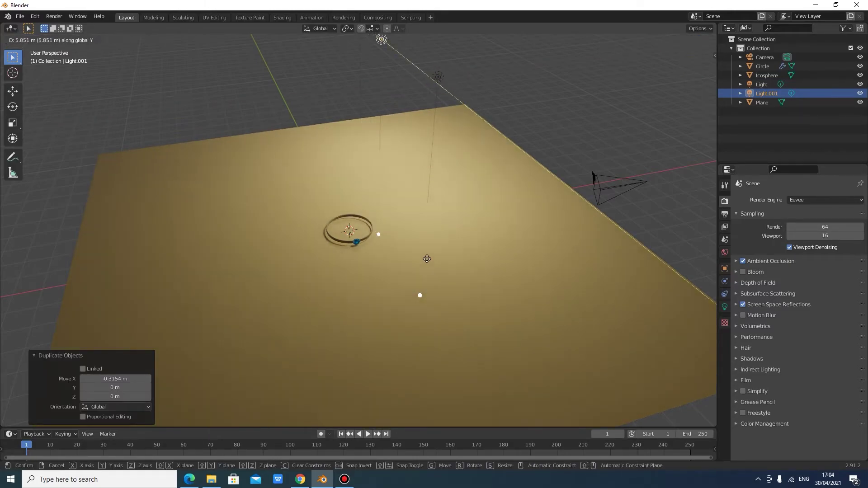
left_click(500, 296)
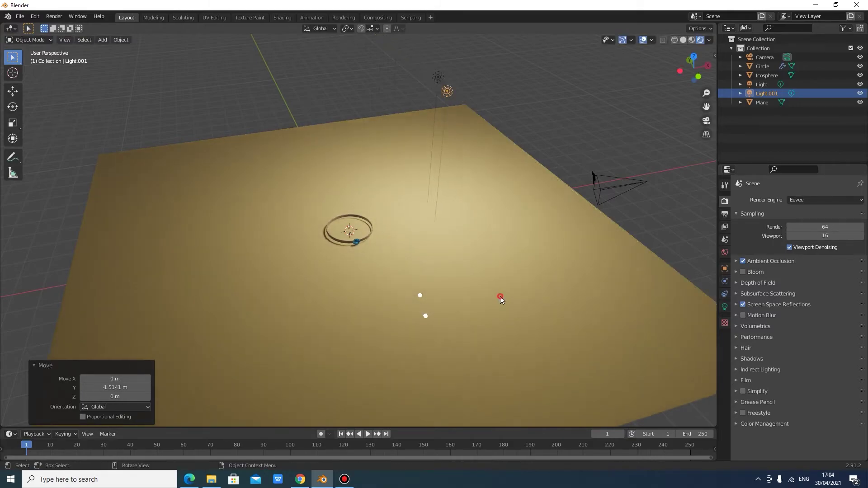
Duplicate the copied light again and place it about 5.84 m away in the negative X direction.
key("shift+d")
key("x")
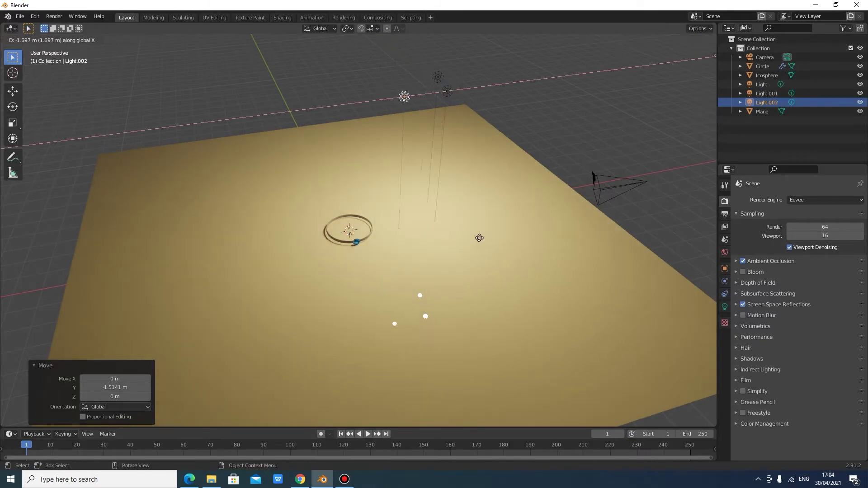
left_click(392, 249)
Add a fourth light by duplicating the third about 11.47 m along Y, then shift it back about 3.82 m.
key("shift+d")
key("y")
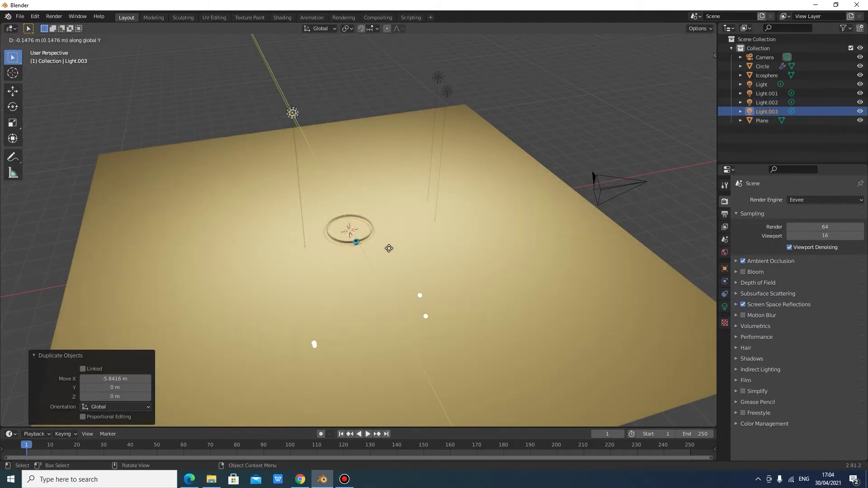
left_click(309, 188)
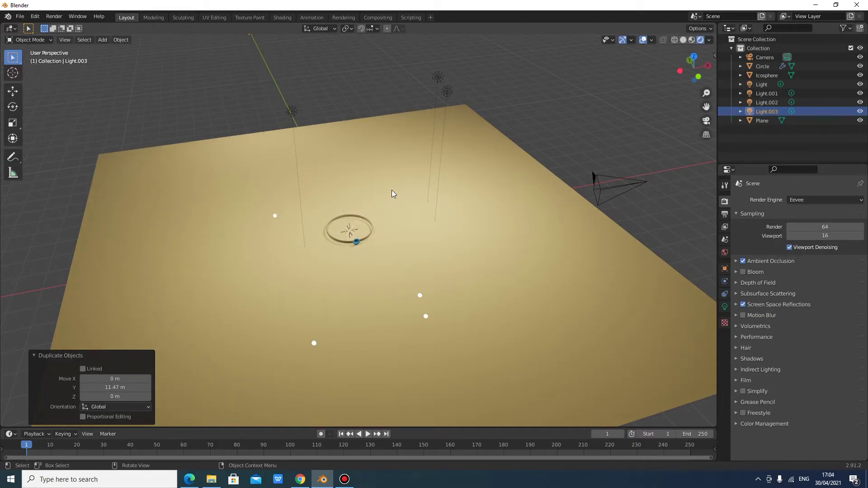
middle_click_drag(391, 190, 405, 216)
key("g")
key("y")
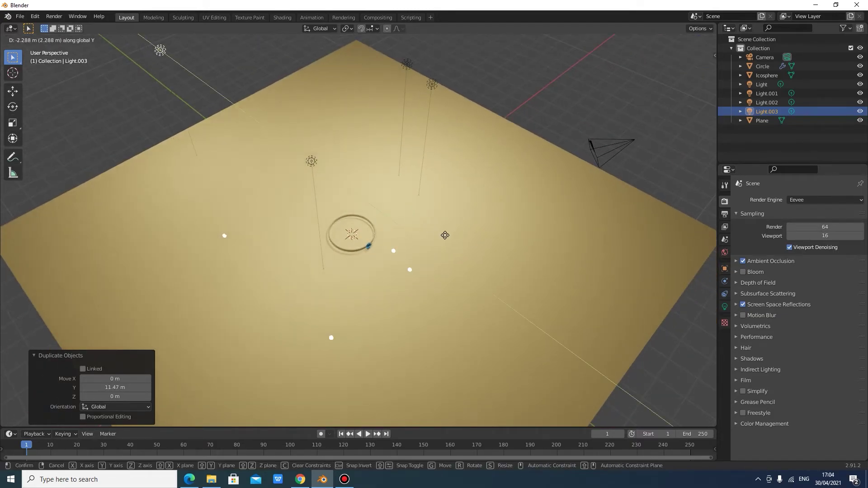
left_click(461, 240)
Find a low, close angle on the ring and gemstone and align the scene camera to that view.
left_click(706, 121)
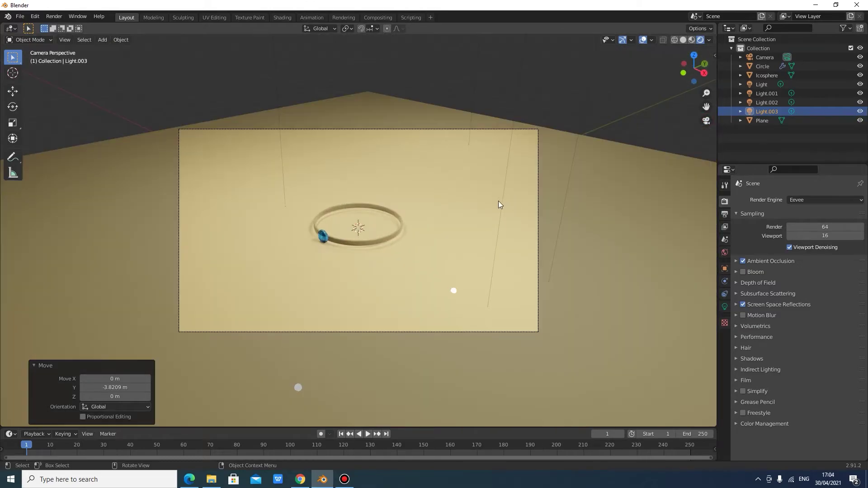
scroll(428, 219, "up", 3)
middle_click_drag(427, 218, 507, 217)
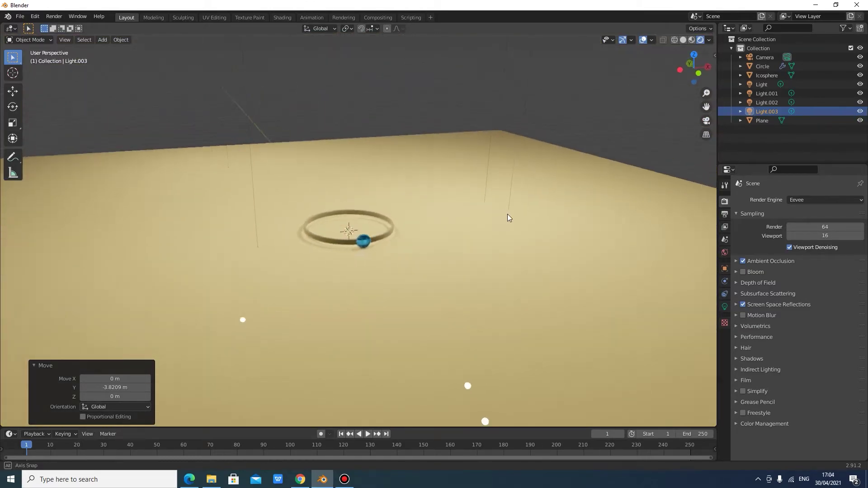
scroll(475, 245, "up", 6)
middle_click_drag(448, 245, 443, 221)
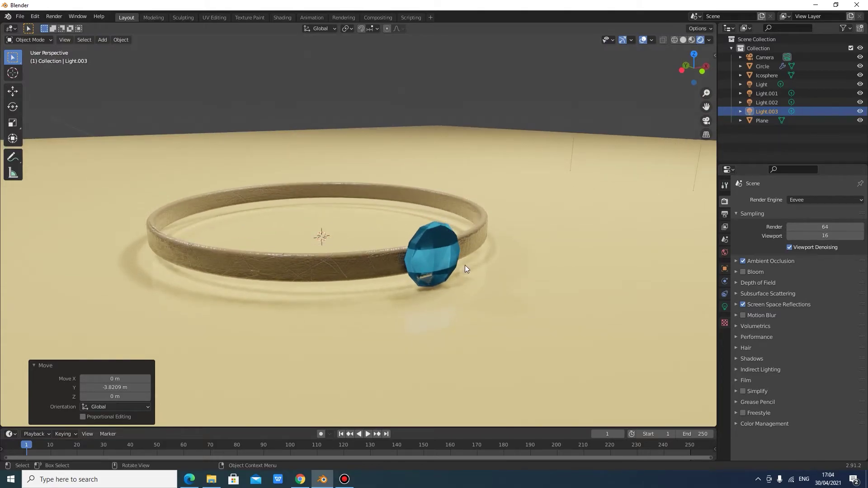
key("ctrl+alt+KP_0")
scroll(464, 281, "down", 3)
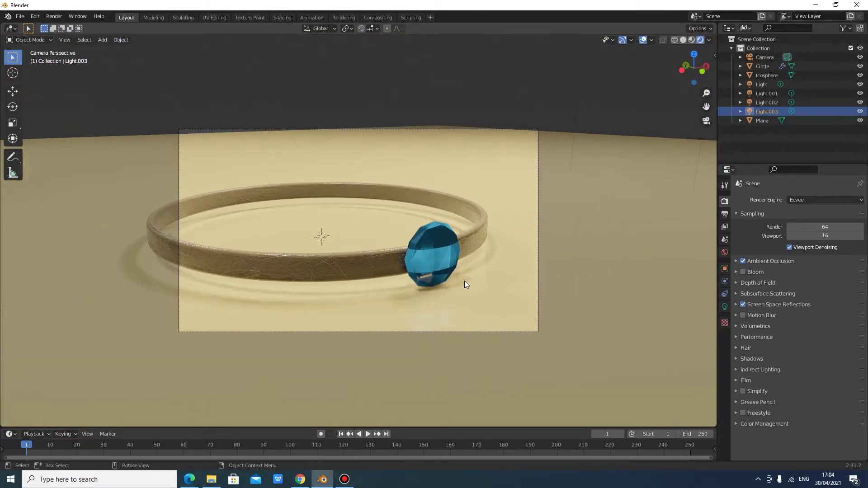
Refine the camera framing with walk navigation, raising and backing it up until the whole ring and gemstone fit inside the frame.
key("shift+grave")
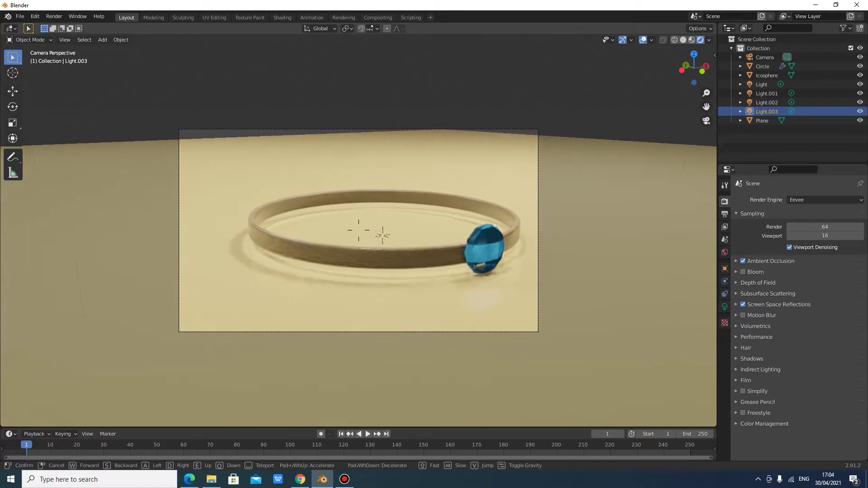
key("e")
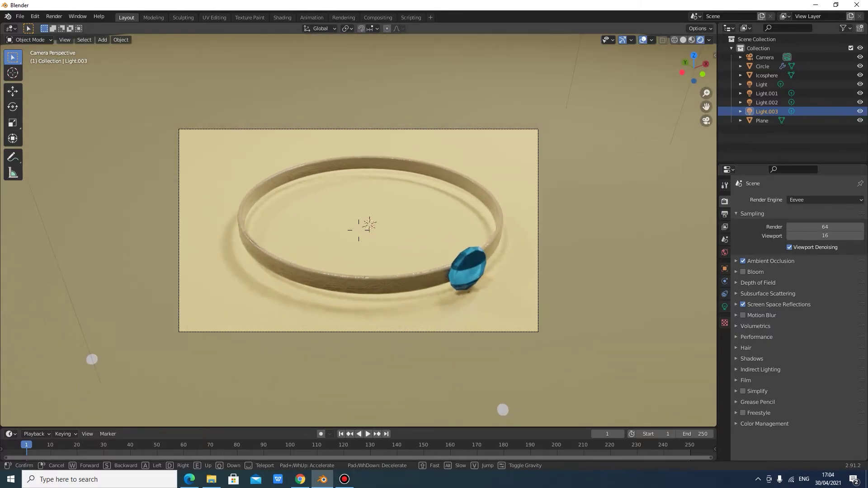
key("s")
key("q")
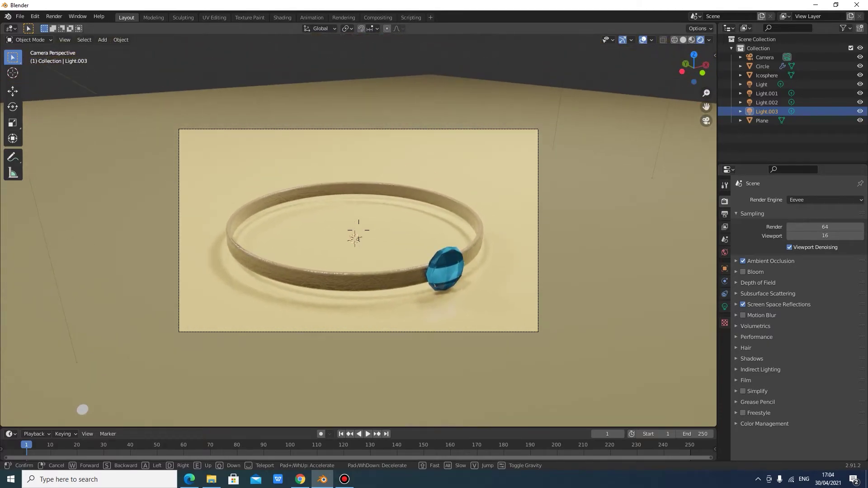
key("Return")
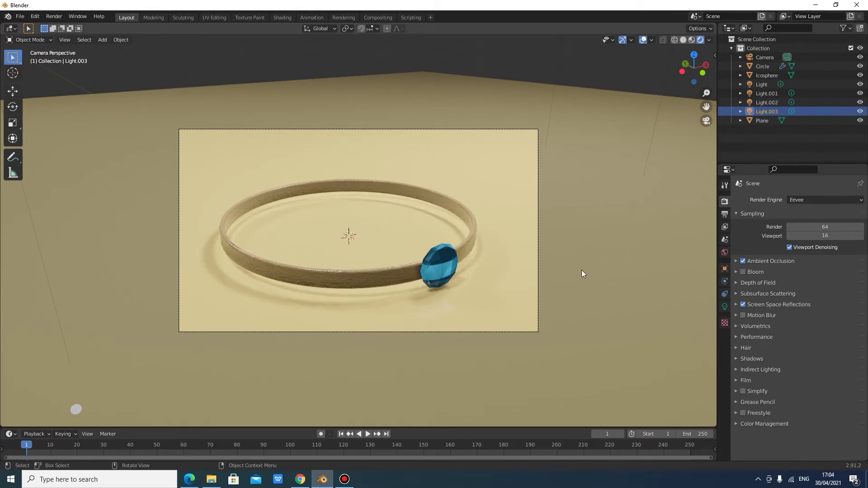
Switch the render engine to Cycles and set its device to GPU Compute.
left_click(764, 83)
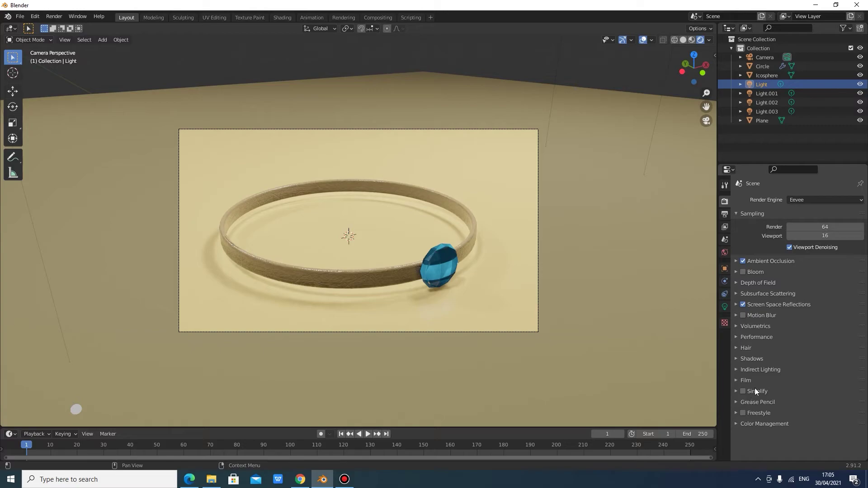
left_click(725, 307)
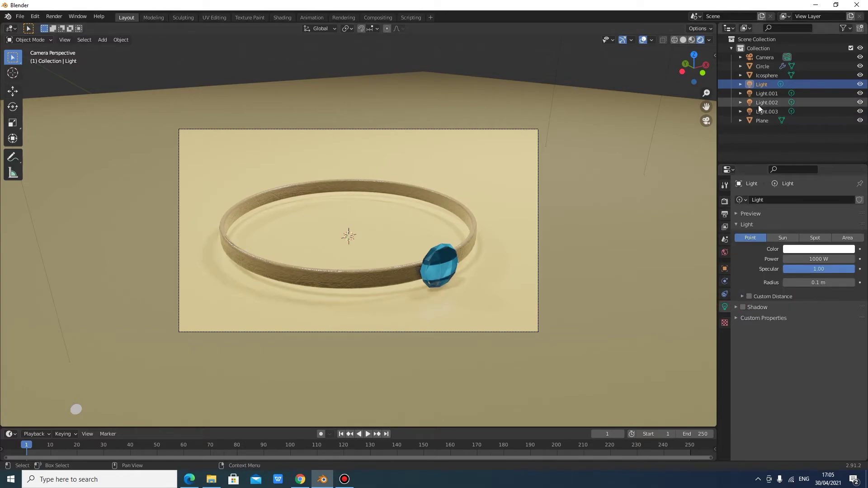
left_click(727, 200)
left_click(821, 199)
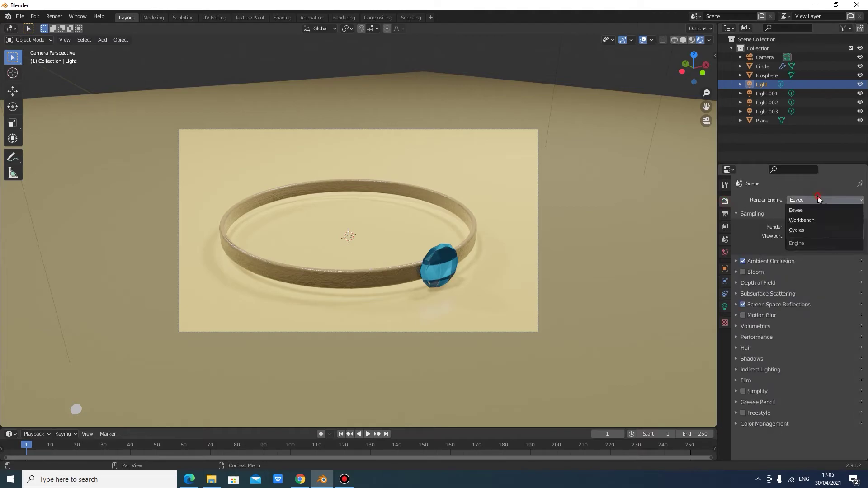
left_click(797, 230)
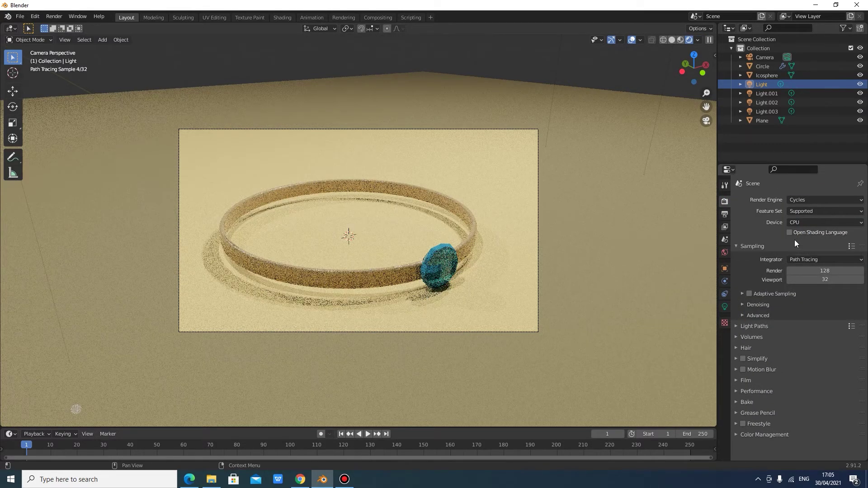
left_click(827, 223)
left_click(815, 243)
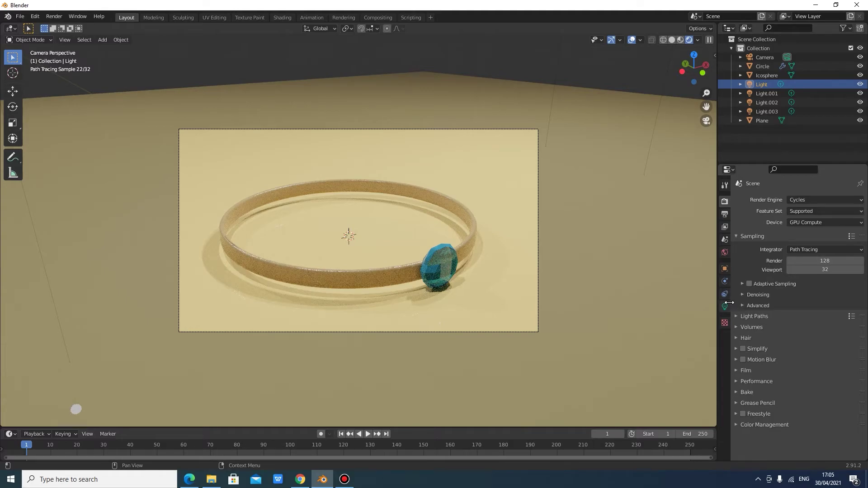
Turn off Cast Shadow for the scene's point lights, including Light.001, Light.002 and Light.003.
left_click(725, 307)
left_click(769, 93)
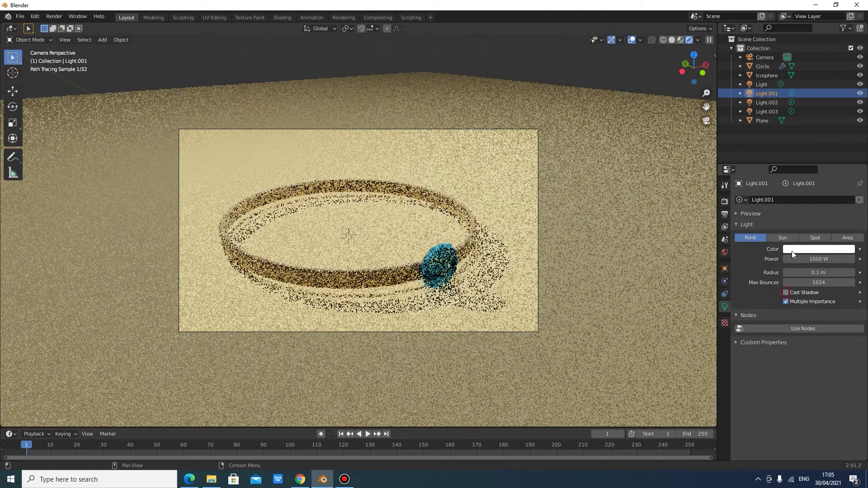
left_click(768, 103)
left_click(769, 111)
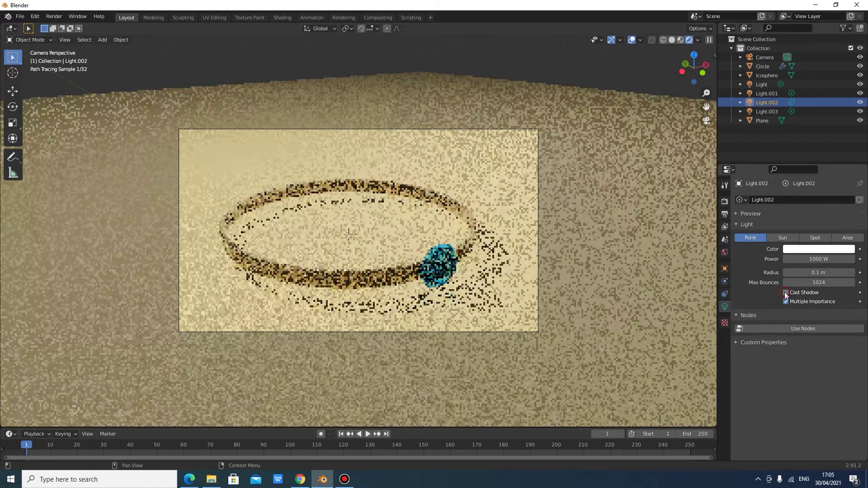
left_click(787, 293)
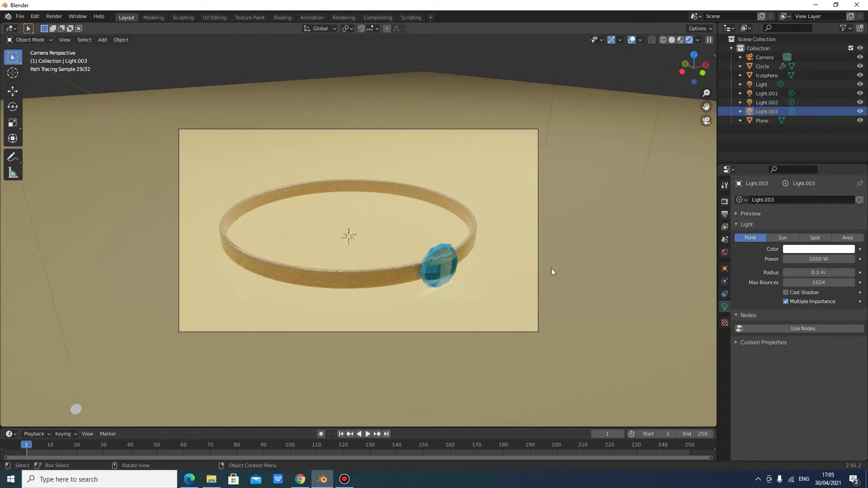
Re-enable Cast Shadow on Light.003 and Light.002.
left_click(786, 293)
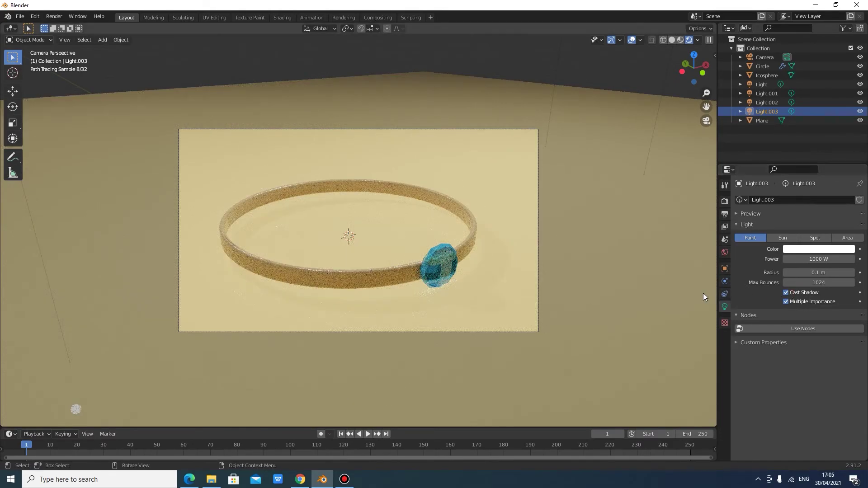
left_click(765, 102)
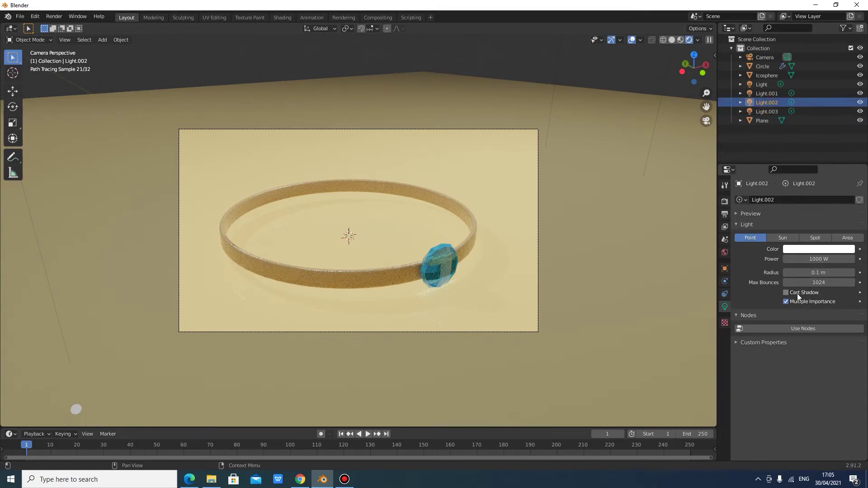
left_click(786, 293)
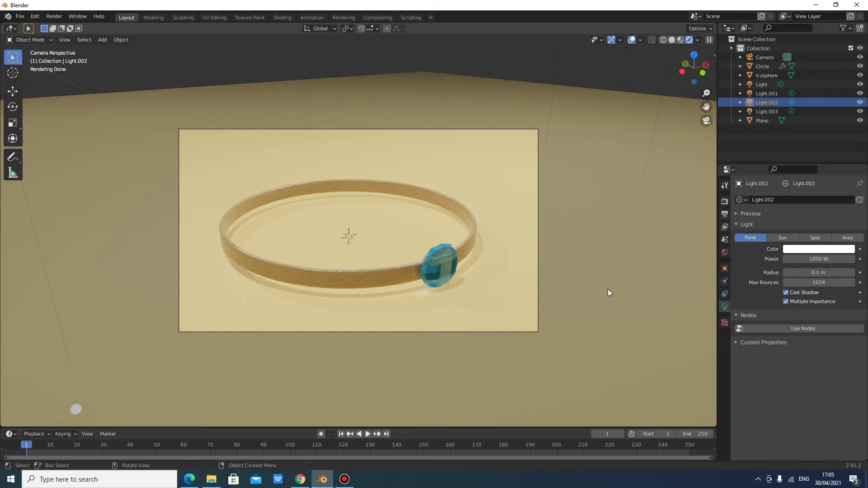
Rotate the ring and gemstone together about -2.47° around Y and -1.03° around X, then return to the camera view.
mouse_move(608, 293)
middle_mouse_down()
mouse_move(446, 237)
mouse_move(489, 235)
middle_mouse_up()
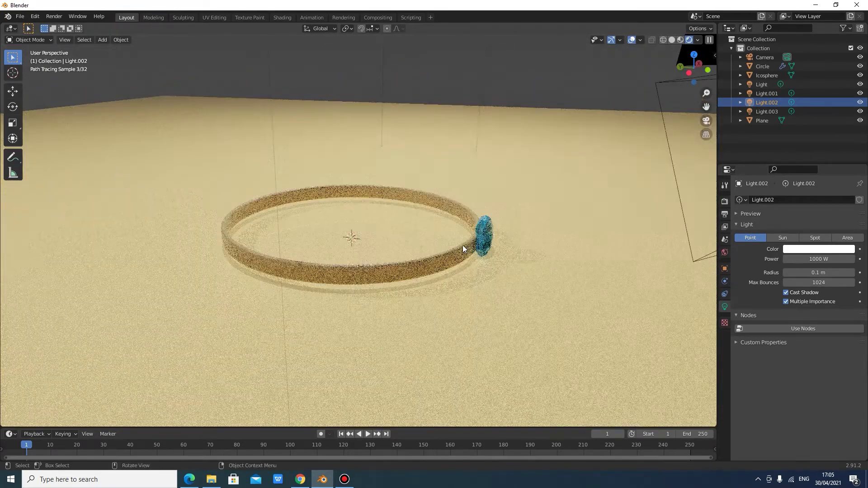
left_click(442, 252)
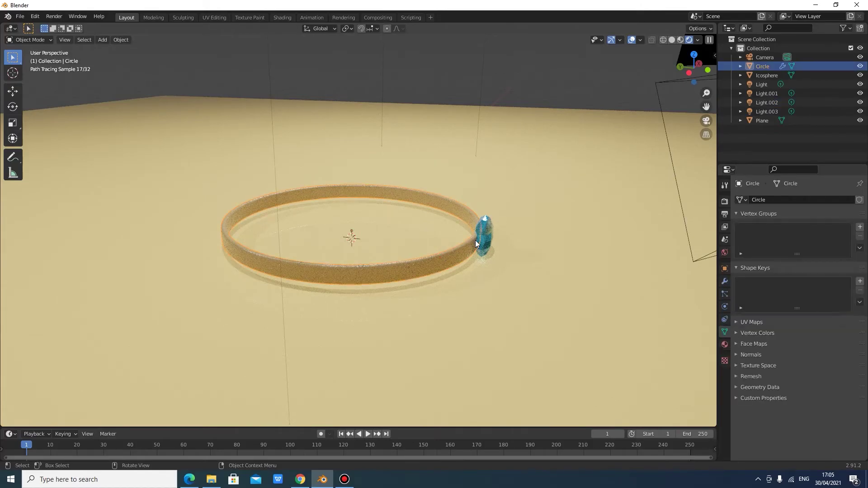
left_click(488, 237, "shift")
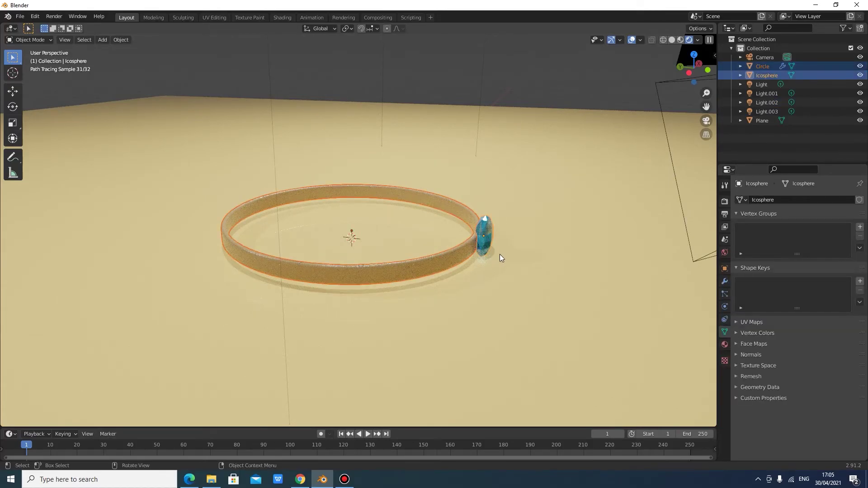
middle_click_drag(500, 254, 519, 254)
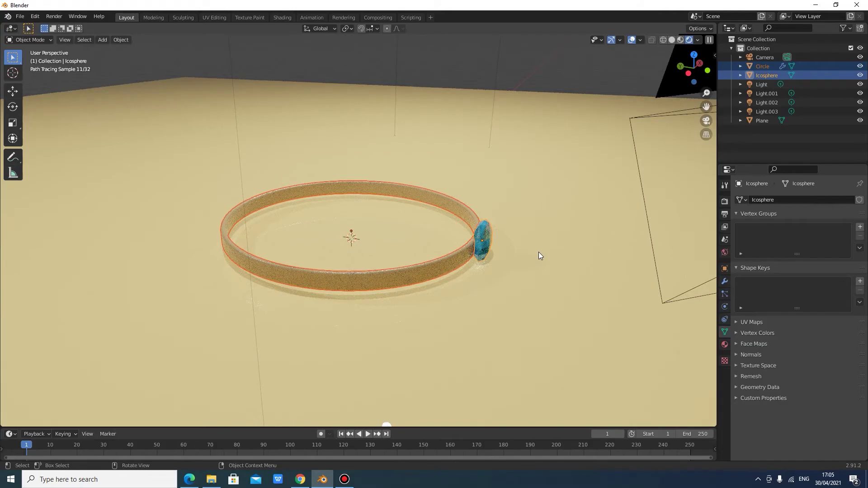
key("r")
key("y")
left_click(538, 246)
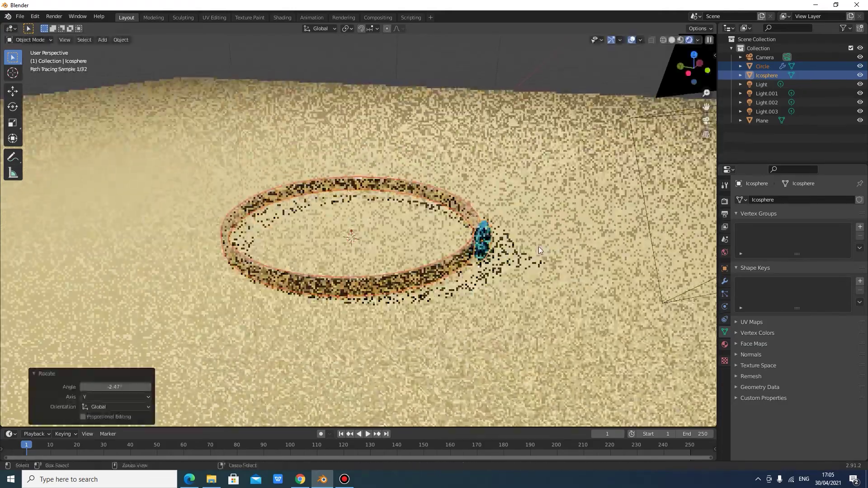
key("r")
key("x")
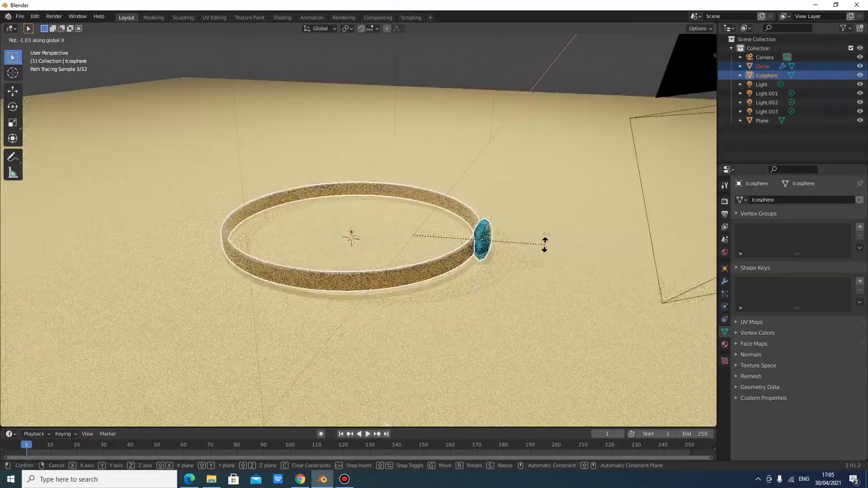
left_click(544, 244)
key("KP_0")
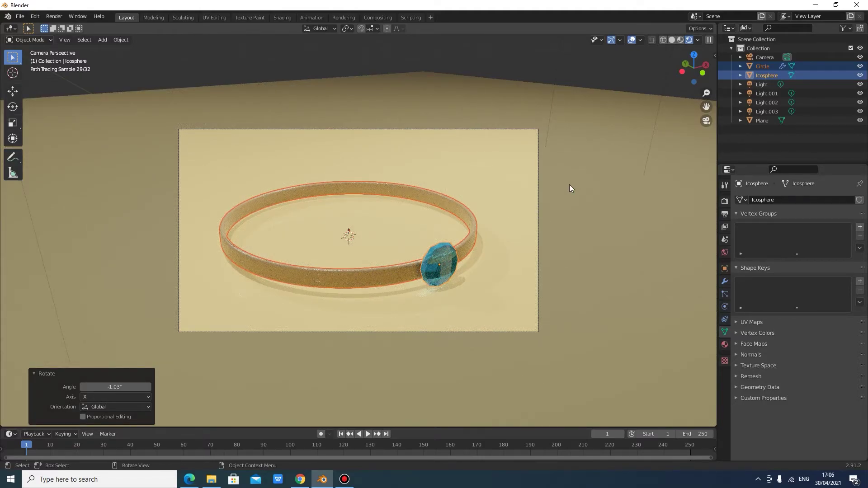
Lower the world background strength to 0.
left_click(725, 253)
left_click(823, 255)
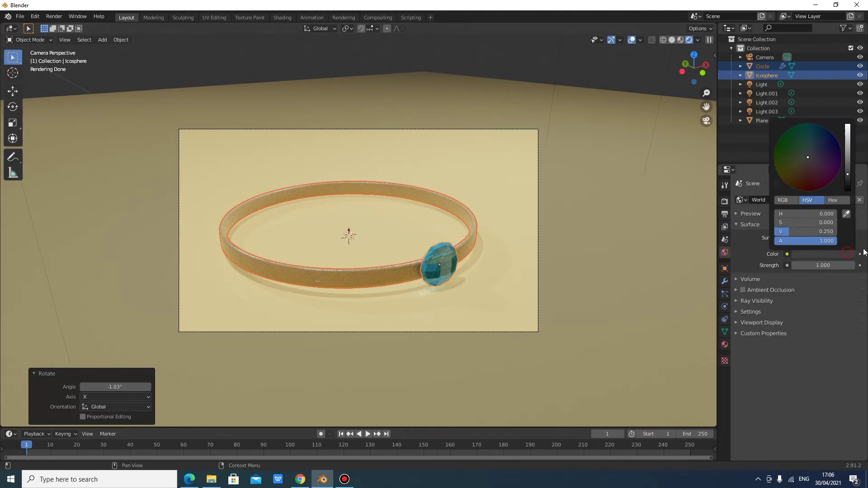
left_click(830, 266)
type("0.8")
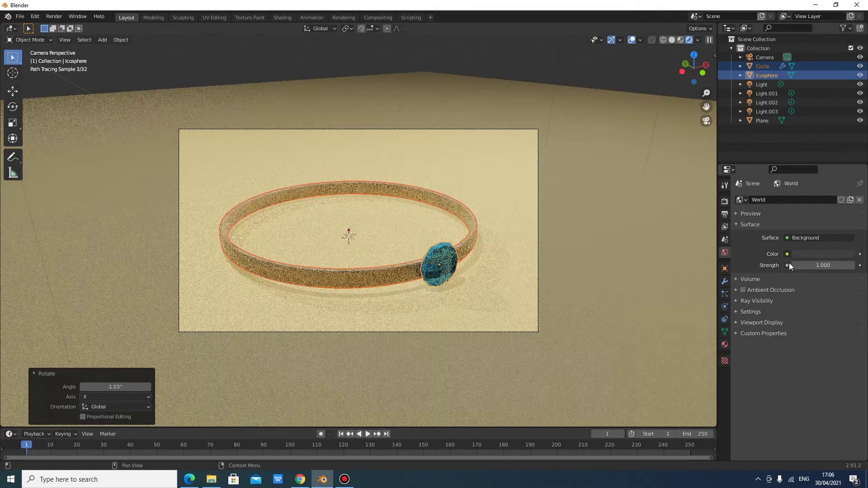
key("Return")
left_click(794, 267)
left_click(794, 267)
left_click(794, 267)
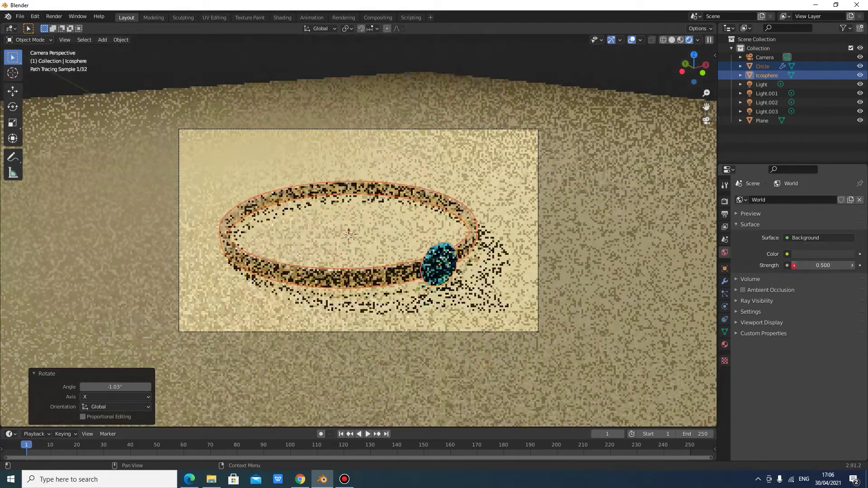
left_click(794, 267)
left_click(795, 266)
left_click(794, 267)
left_click(794, 266)
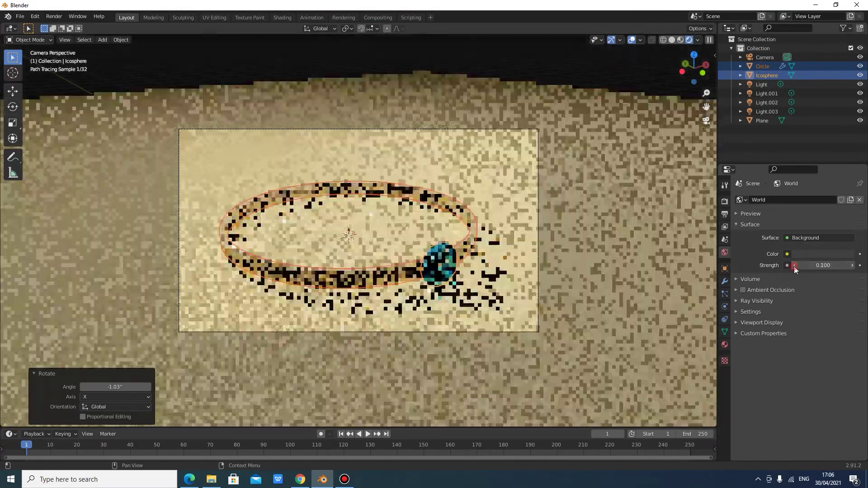
left_click(794, 267)
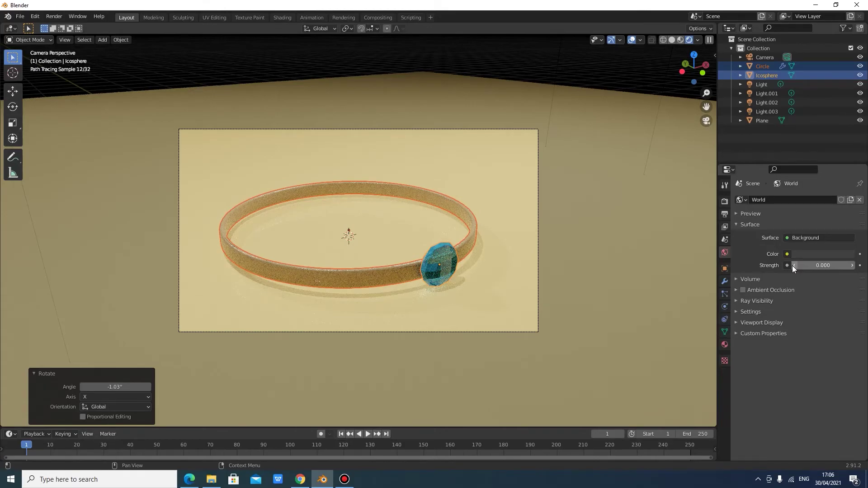
Darken the world background color to near black by lowering its brightness.
left_click(805, 254)
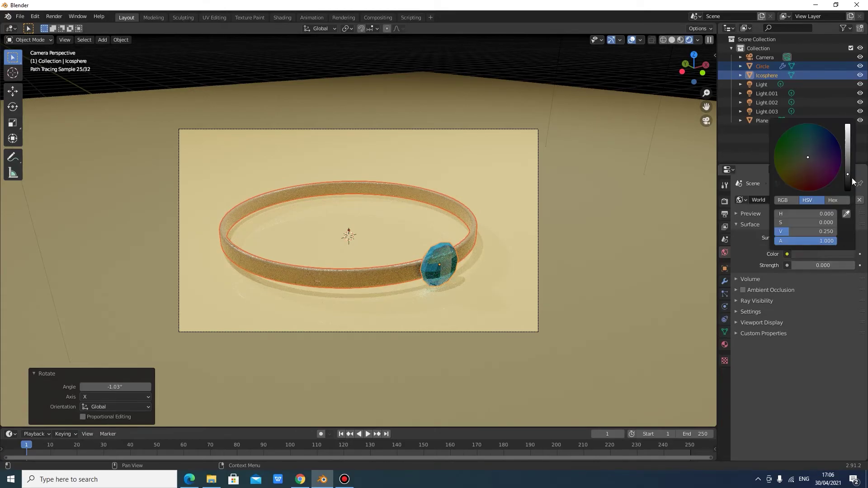
left_click_drag(848, 177, 847, 187)
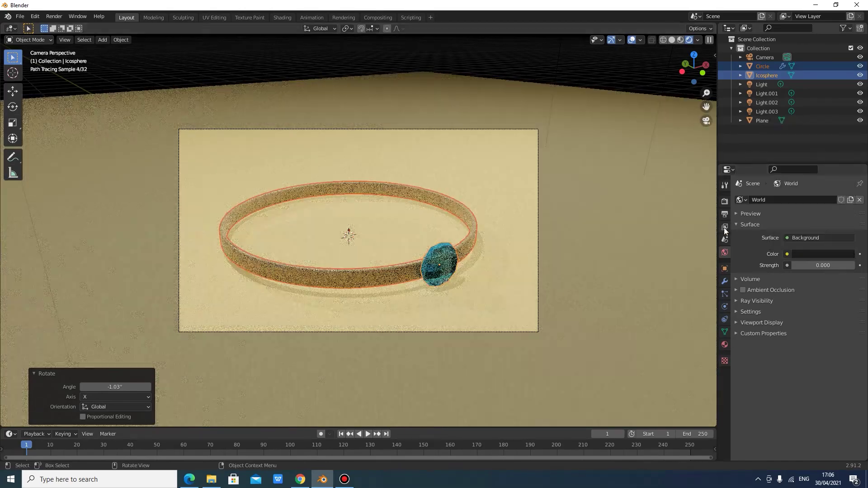
left_click(839, 253)
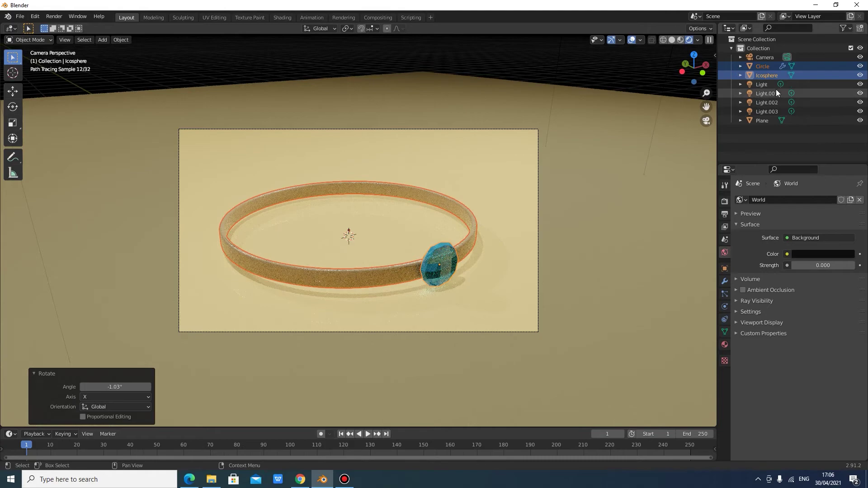
Set the power of the point lights Light.001 and Light to 750 W each.
left_click(775, 92)
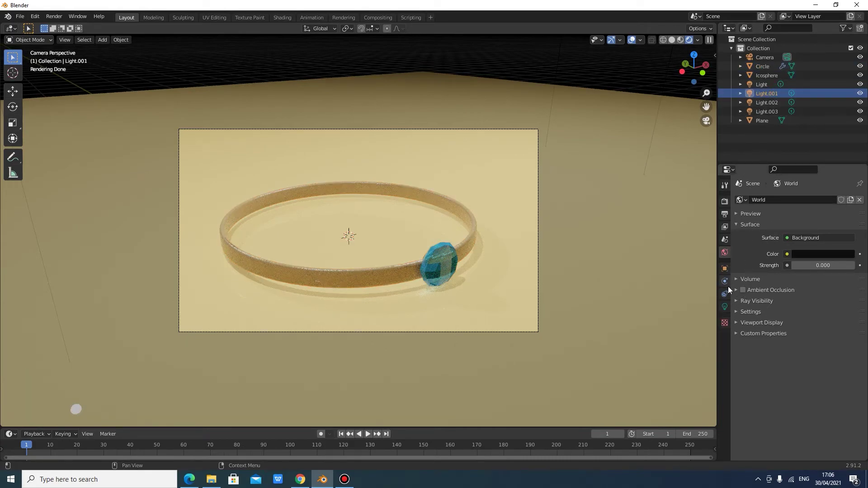
left_click(725, 307)
left_click(813, 256)
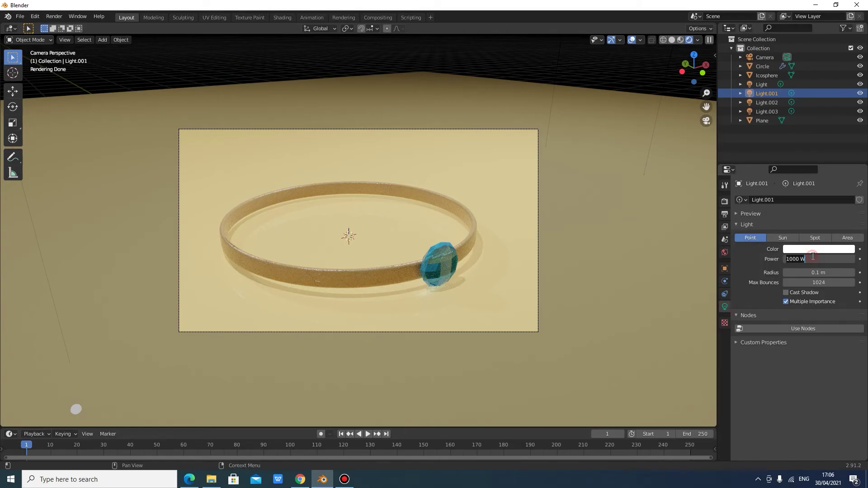
type("750")
key("Return")
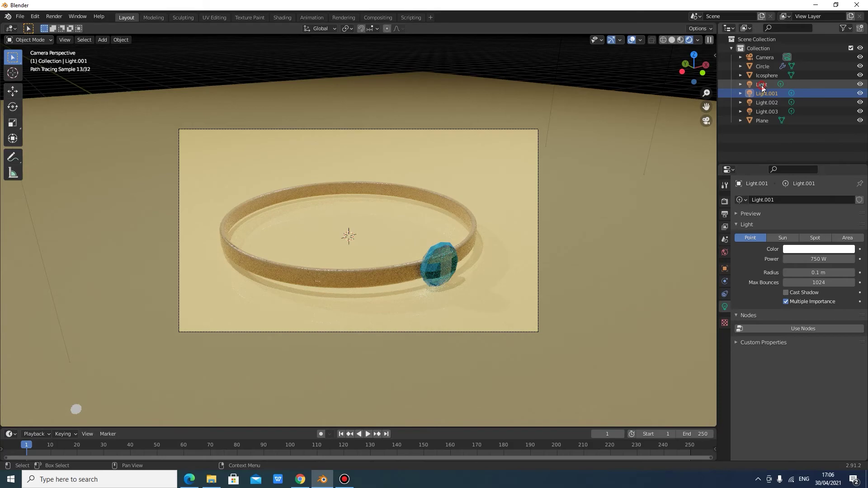
left_click(768, 85)
left_click(819, 259)
type("750")
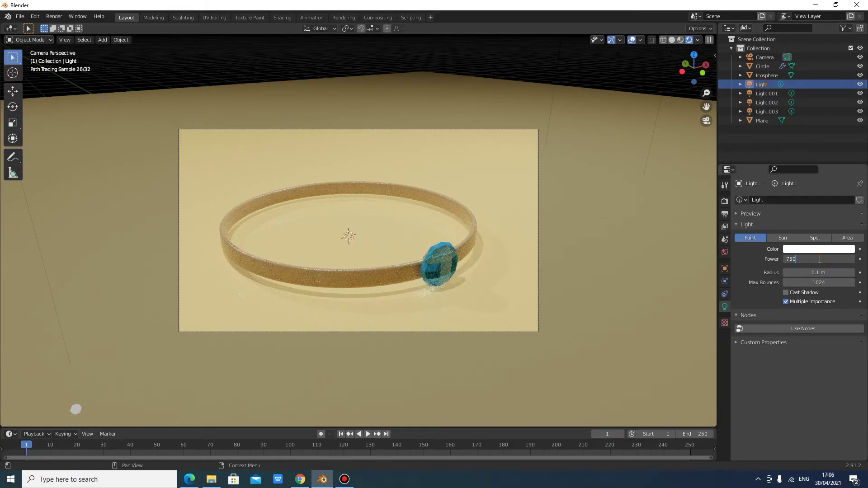
key("Return")
Set the power of the point lights Light.002 and Light.003 to 750 W each.
left_click(768, 102)
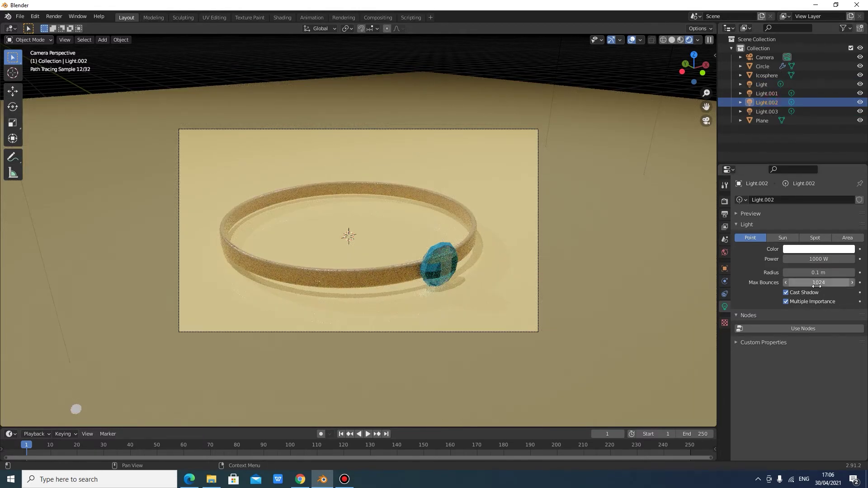
left_click(819, 261)
type("750")
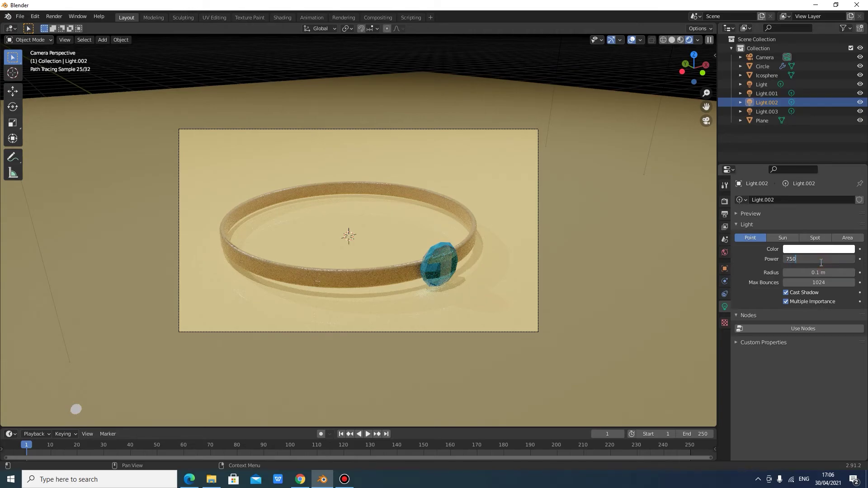
key("Return")
left_click(755, 111)
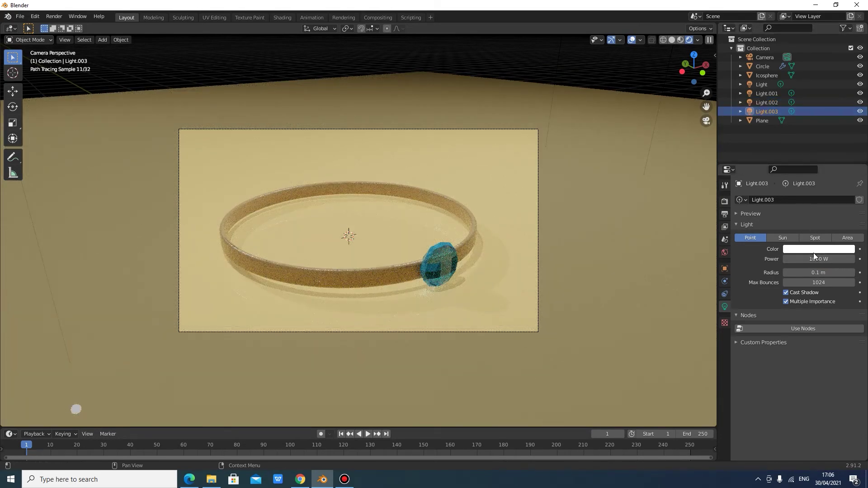
left_click(814, 257)
key("BackSpace")
type("750")
key("Return")
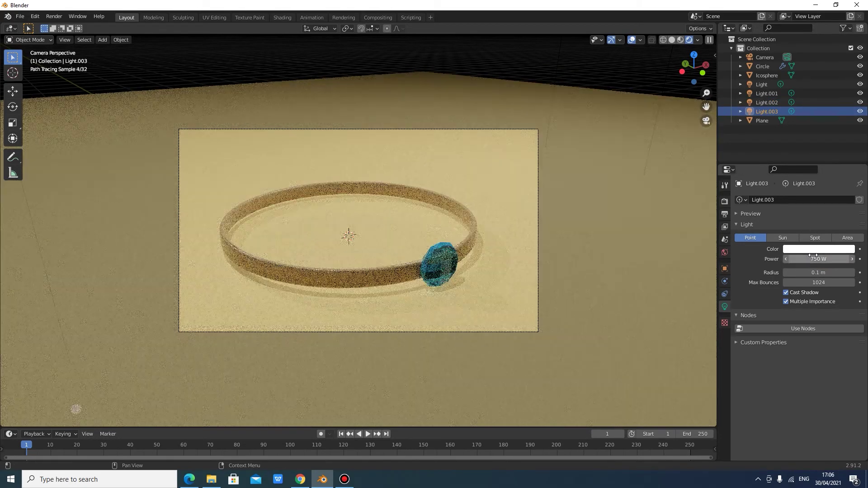
scroll(437, 184, "up", 2)
scroll(435, 180, "up", 4)
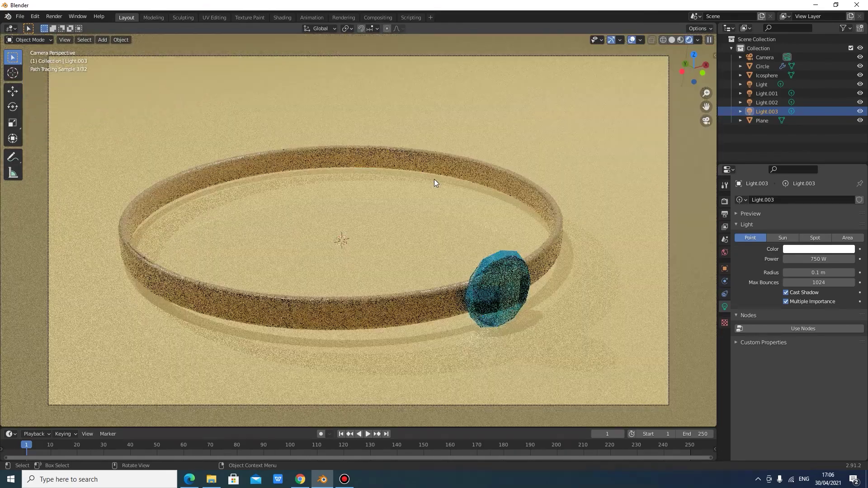